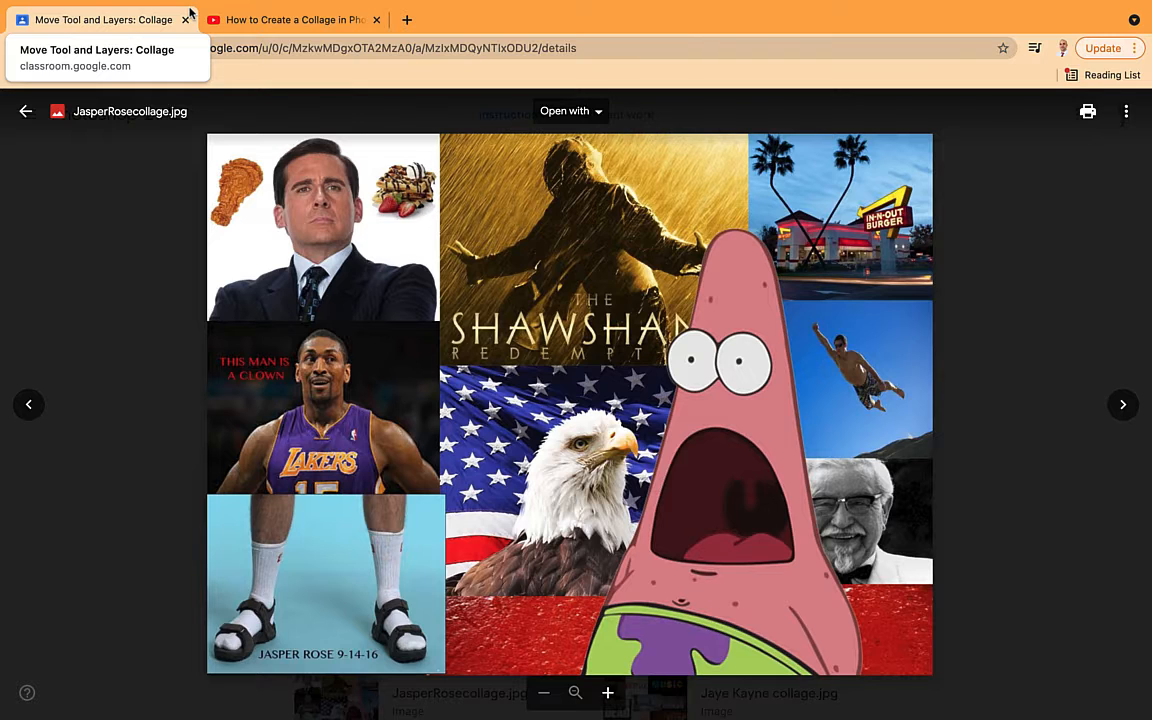
# View the next sample collage attached to the assignment, and return to the assignment's instructions.
pyautogui.press('Right')
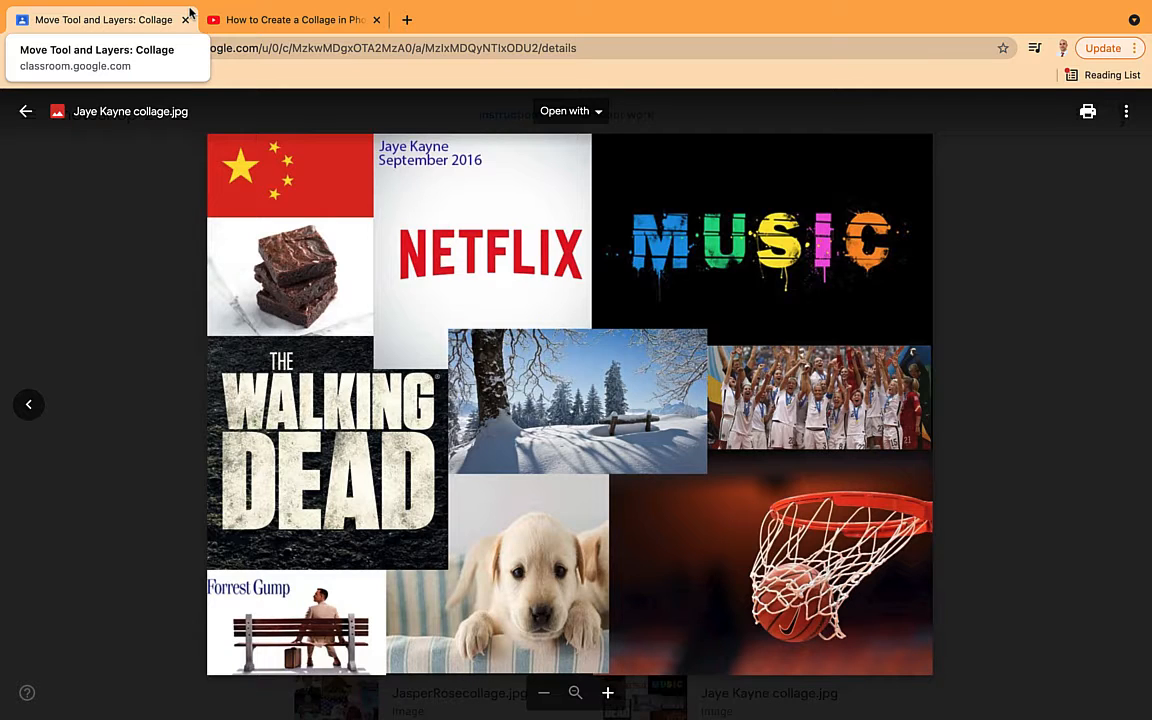
pyautogui.moveTo(280, 1)
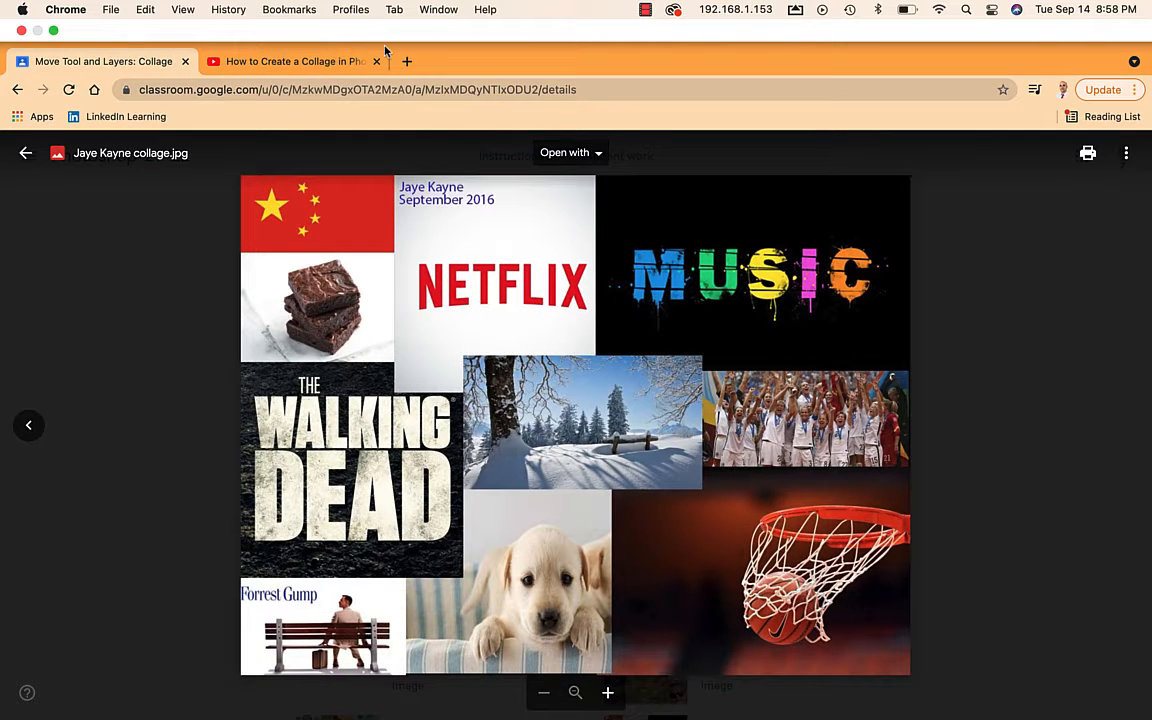
pyautogui.click(26, 153)
pyautogui.scroll(1, 300, 240)
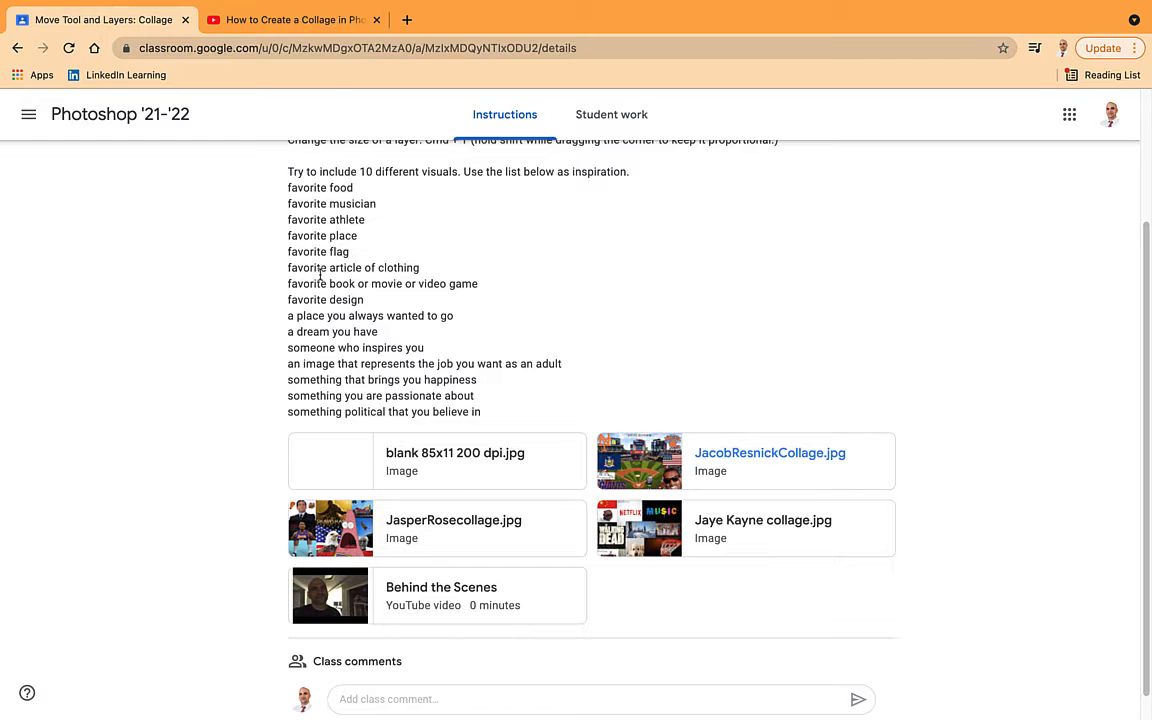
# Open the Photopea editor at photopea.com in a new browser tab.
pyautogui.click(407, 20)
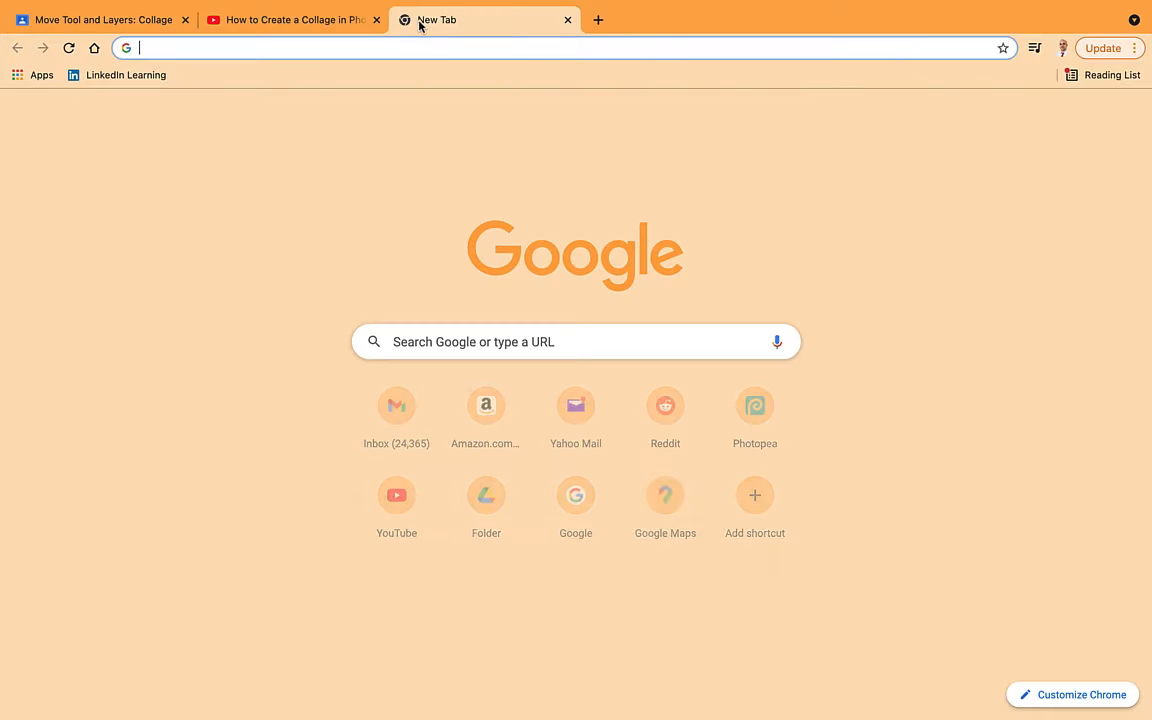
pyautogui.write('phot')
pyautogui.press('Return')
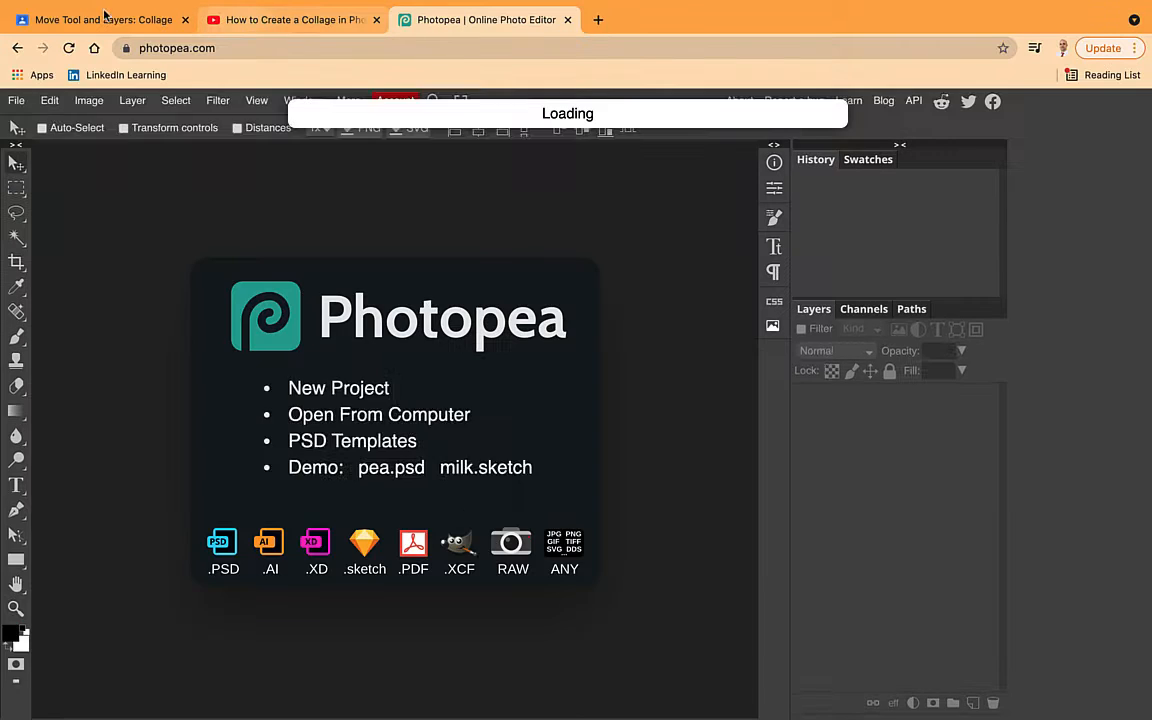
# Open the assignment's attached image blank 85x11 200 dpi.jpg in a new window.
pyautogui.click(104, 19)
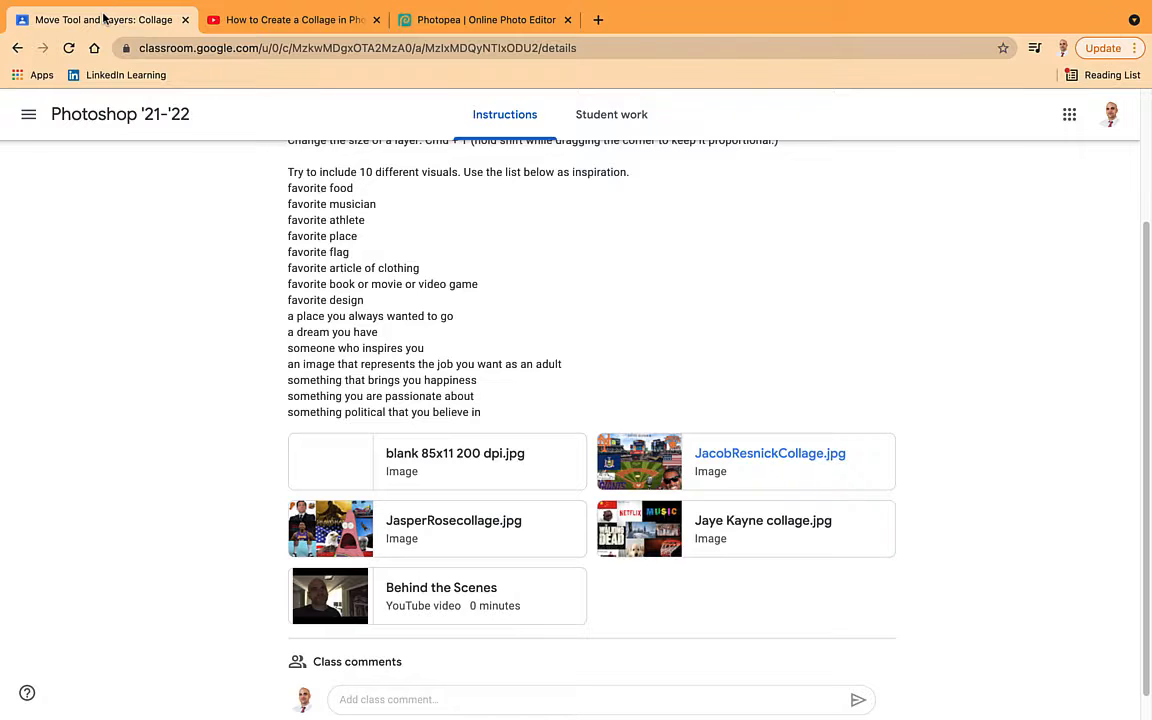
pyautogui.click(338, 476)
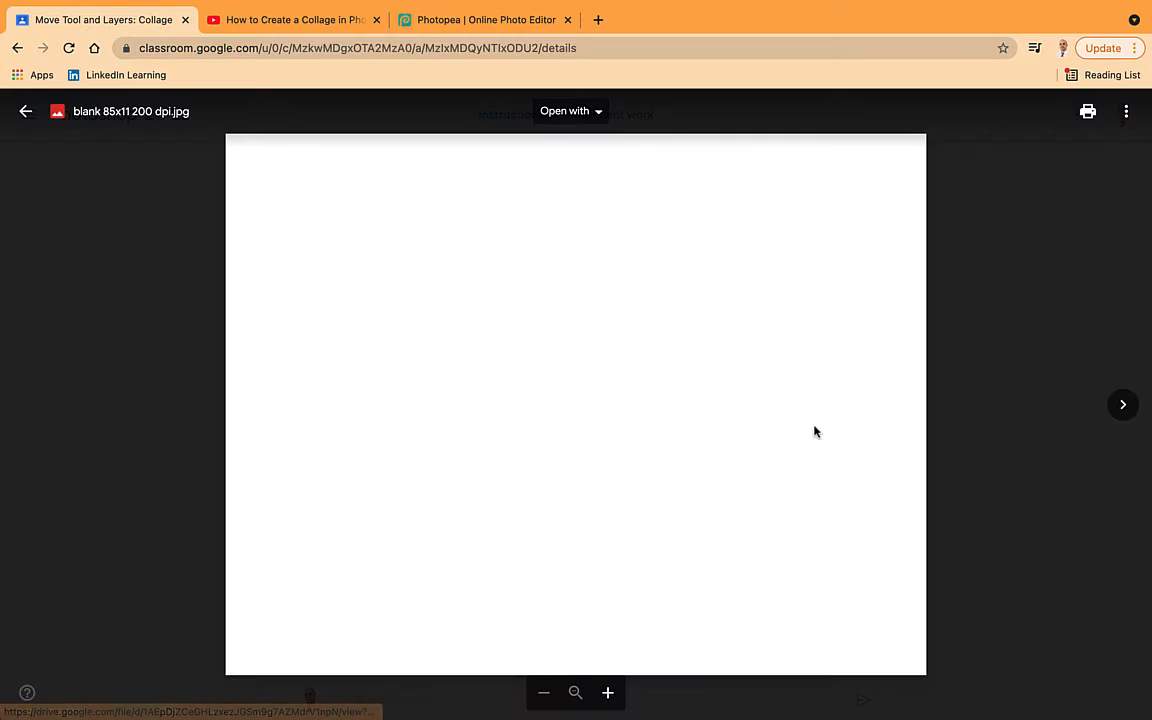
pyautogui.click(1127, 113)
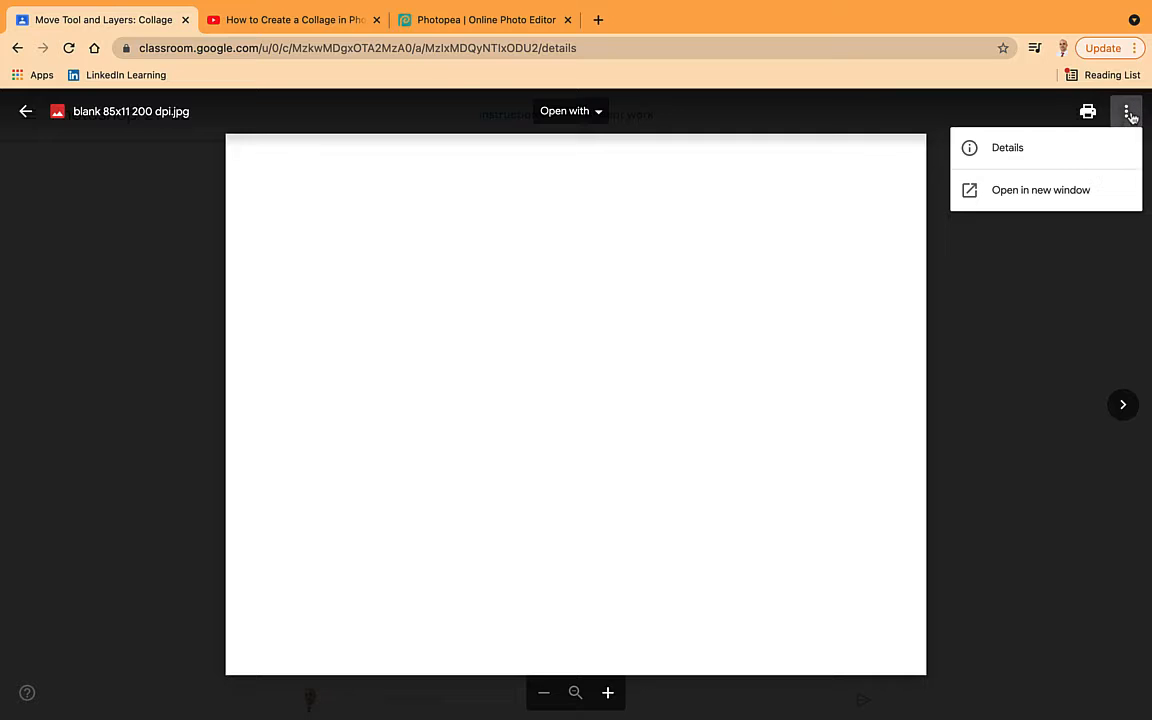
pyautogui.click(1078, 195)
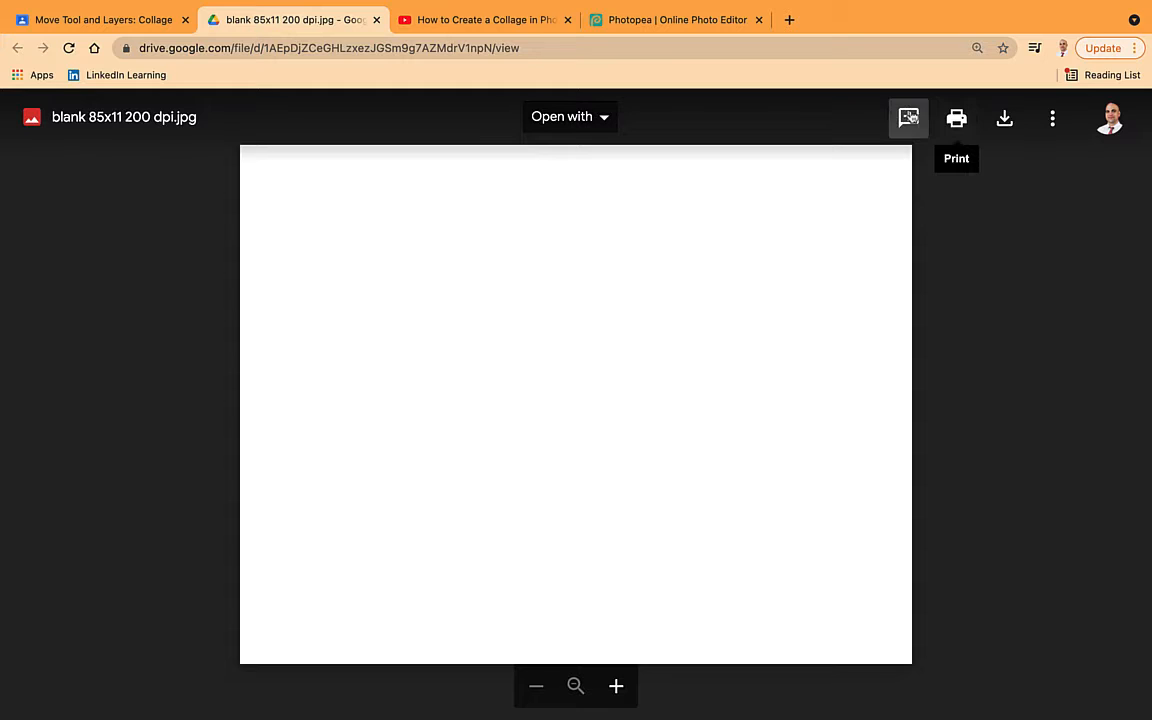
# Switch to Photopea and open blank 85x11 200 dpi (1).jpg from the Downloads folder.
pyautogui.click(625, 20)
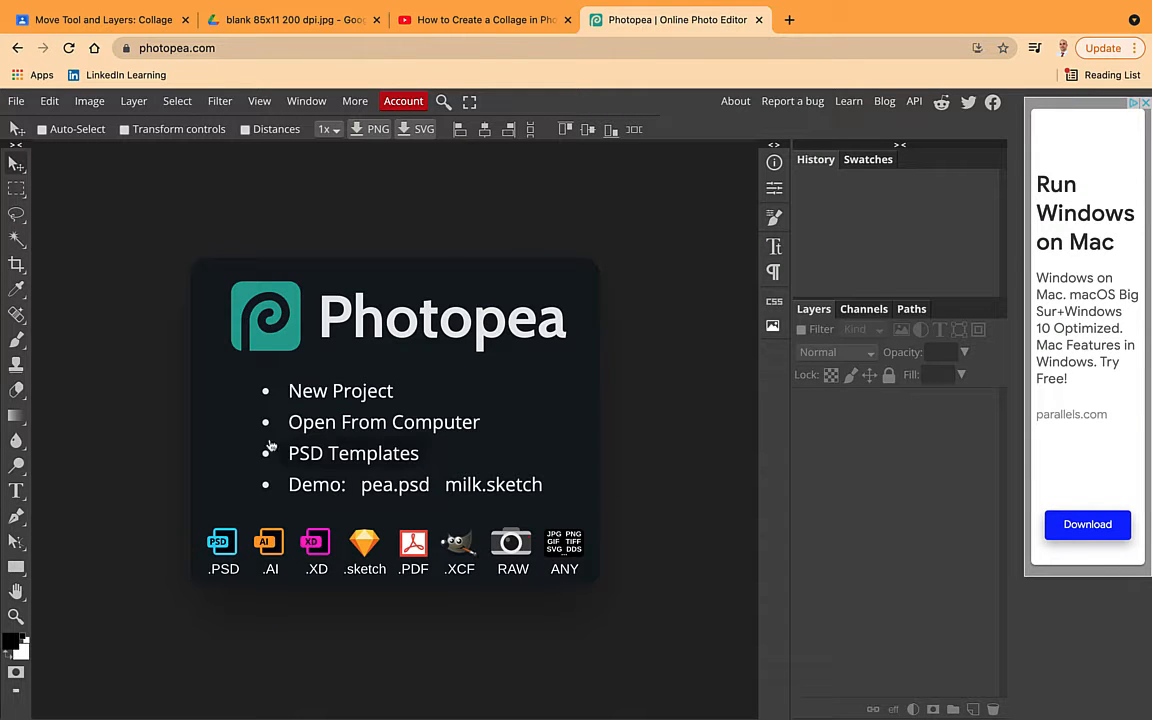
pyautogui.click(363, 425)
pyautogui.click(318, 214)
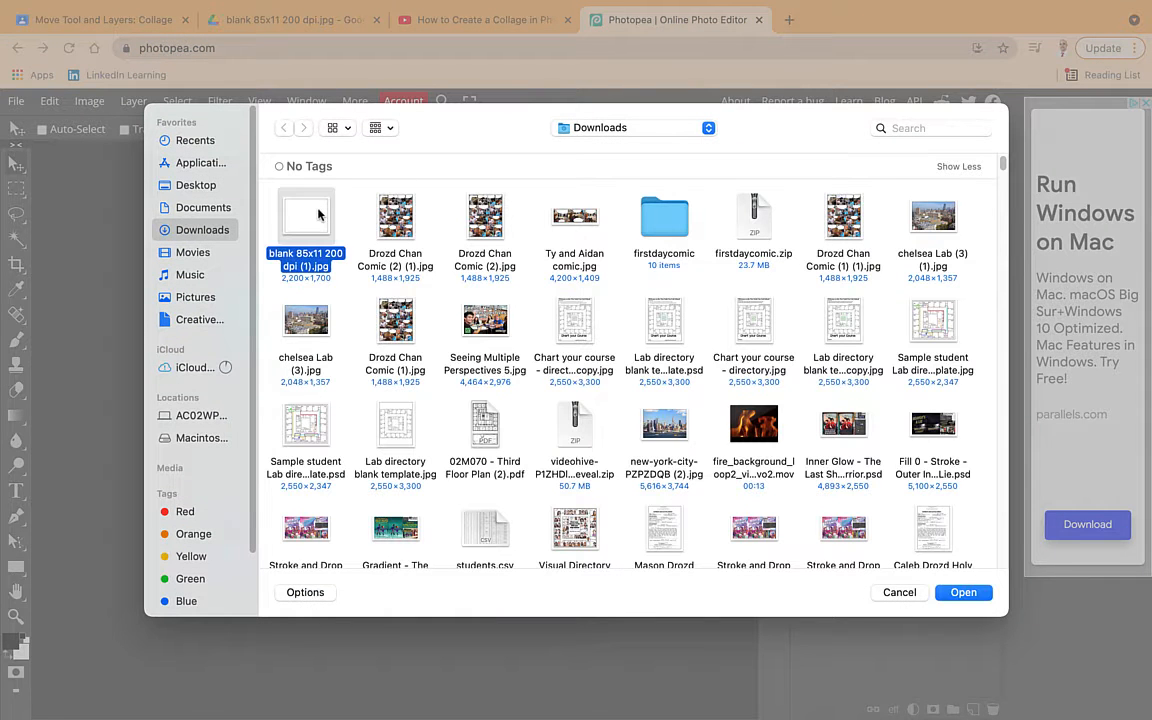
pyautogui.click(962, 593)
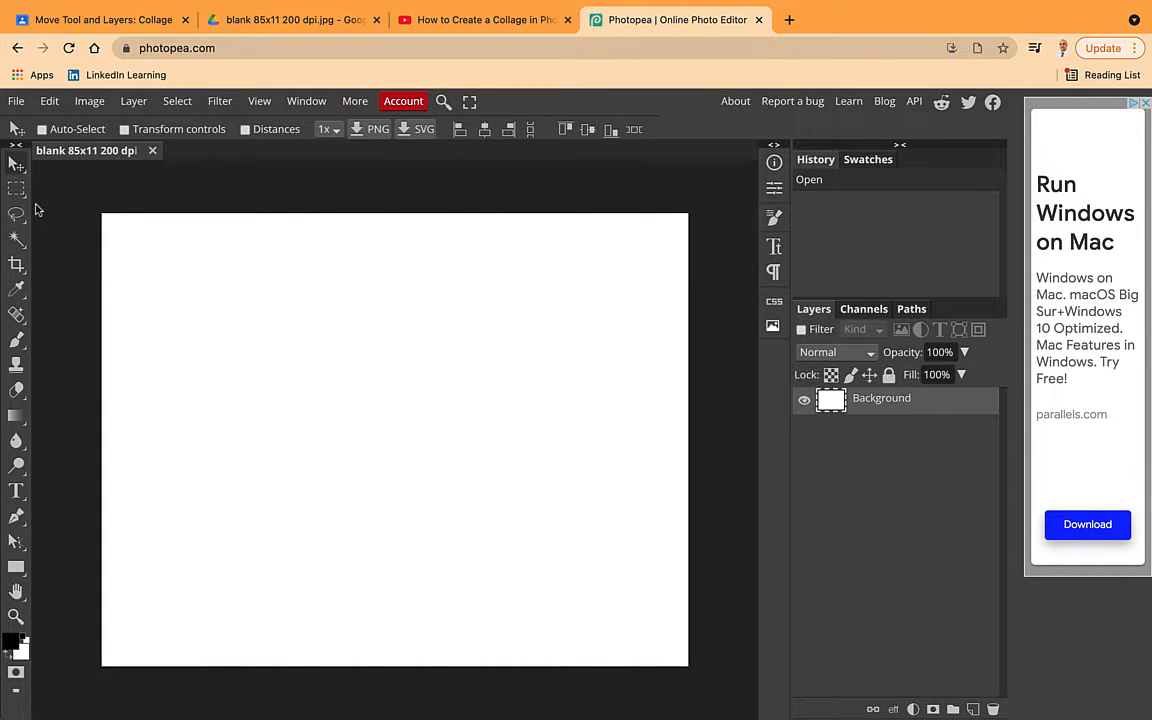
# Close the YouTube collage video page and search Google Images for "lebron james" in a new browser tab.
pyautogui.click(568, 20)
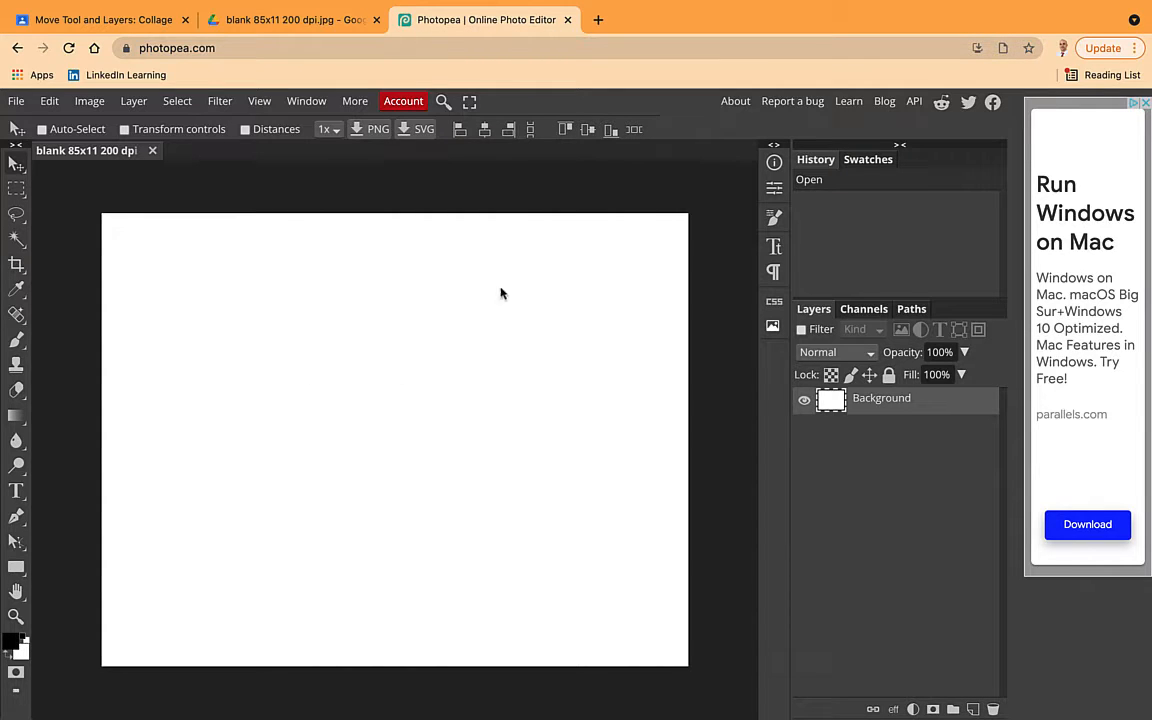
pyautogui.click(597, 20)
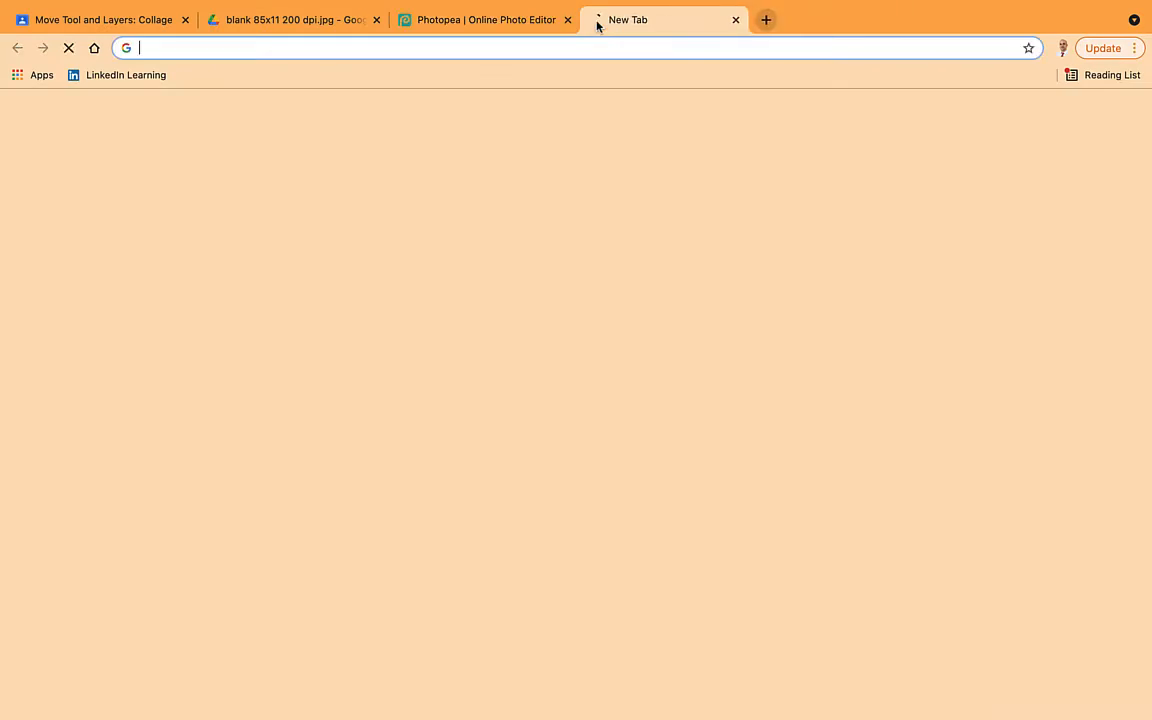
pyautogui.write('lebron')
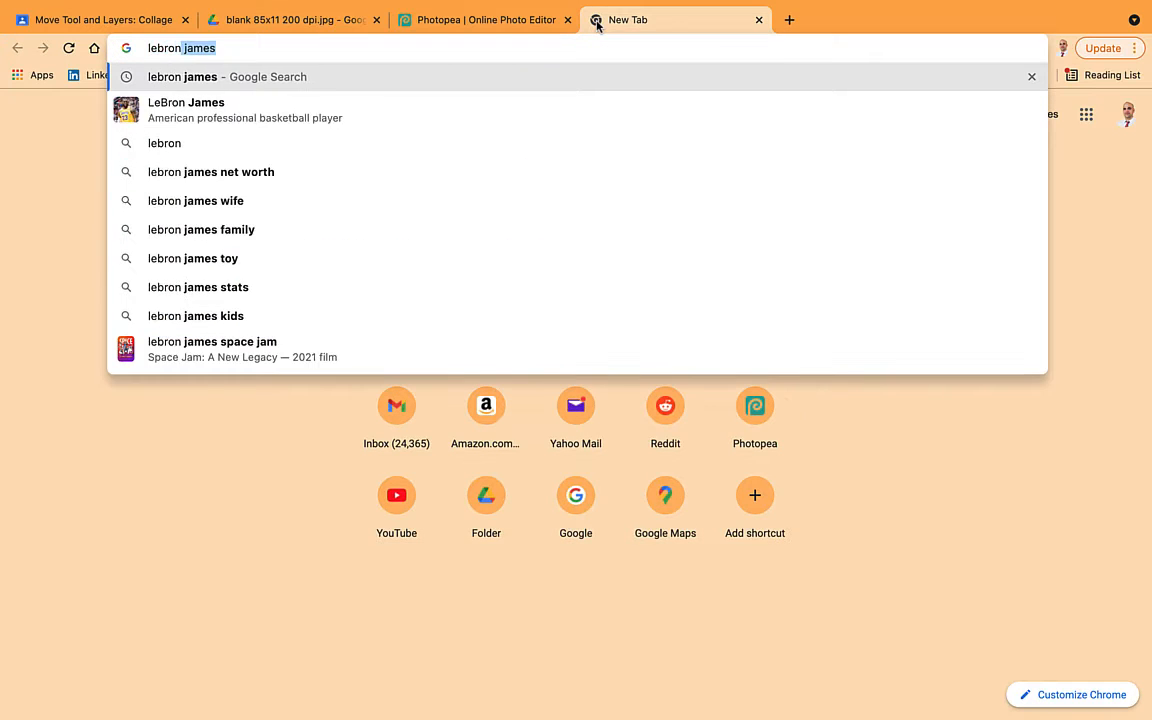
pyautogui.press('Return')
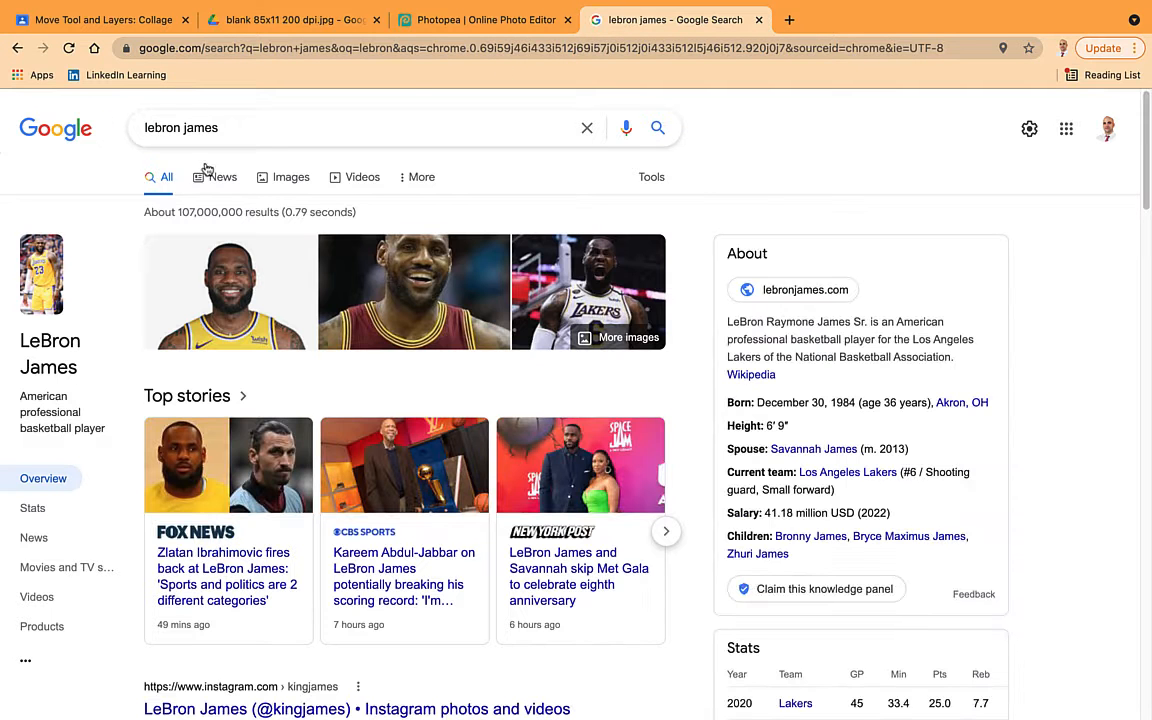
pyautogui.click(290, 180)
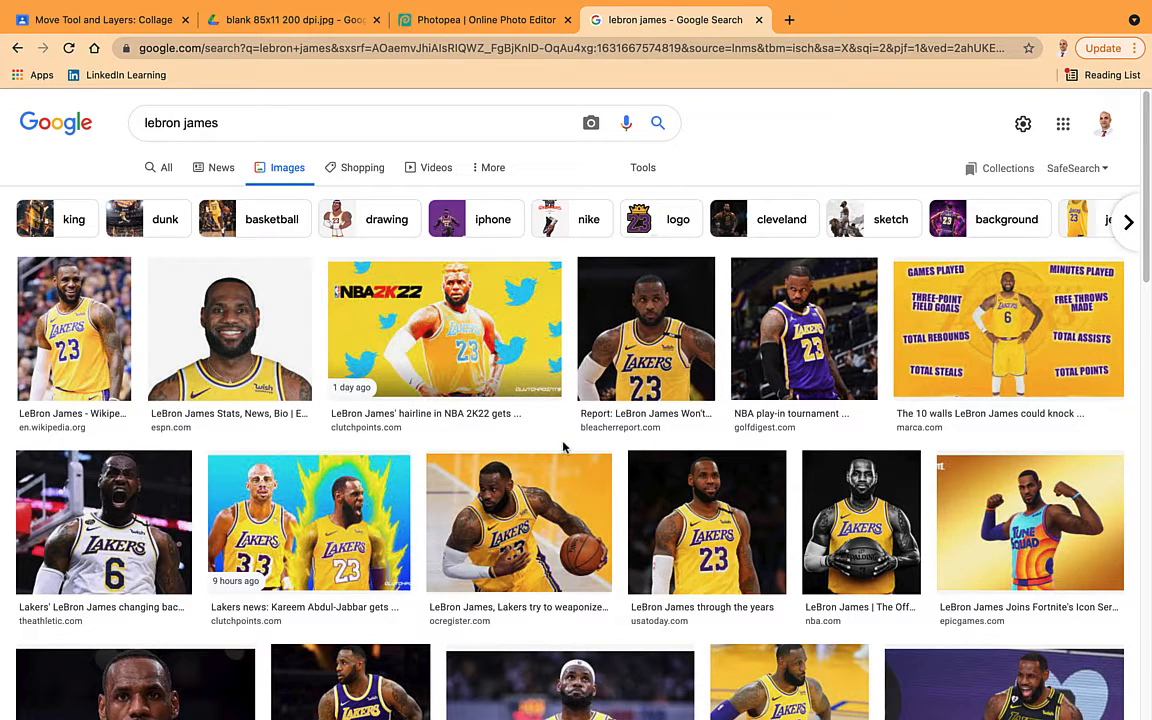
# Copy the 567 × 1042 LeBron James photo from the Wikipedia result and paste it into the blank Photopea document.
pyautogui.click(73, 360)
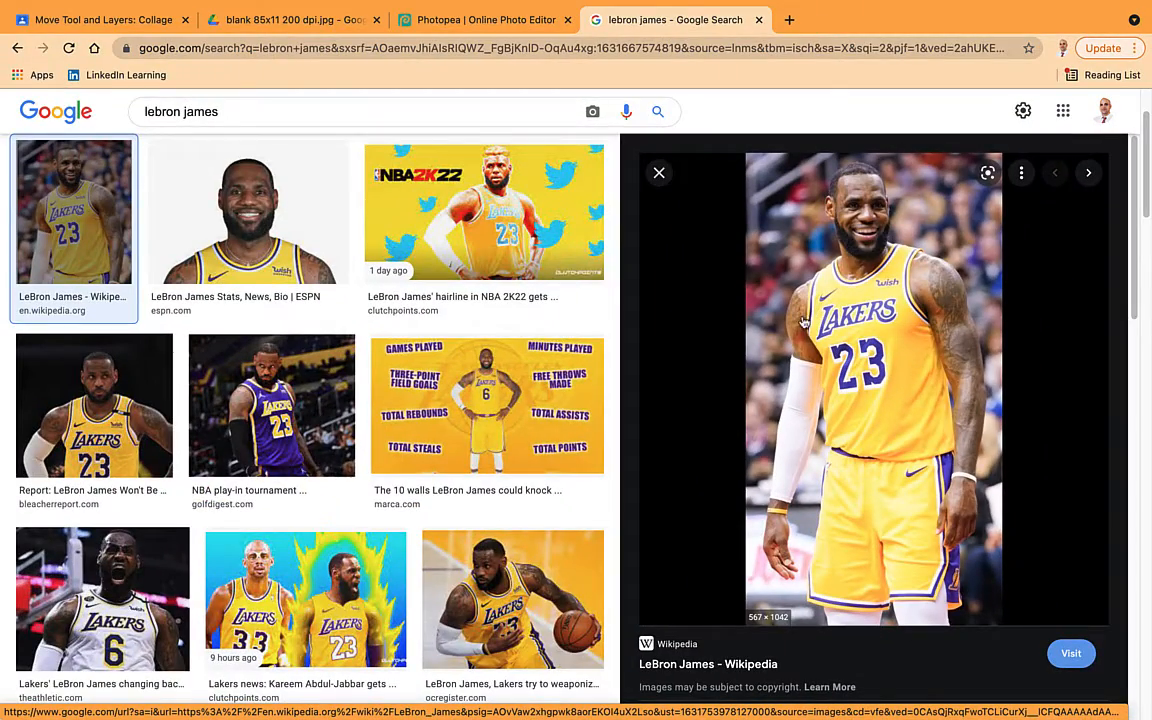
pyautogui.rightClick(803, 322)
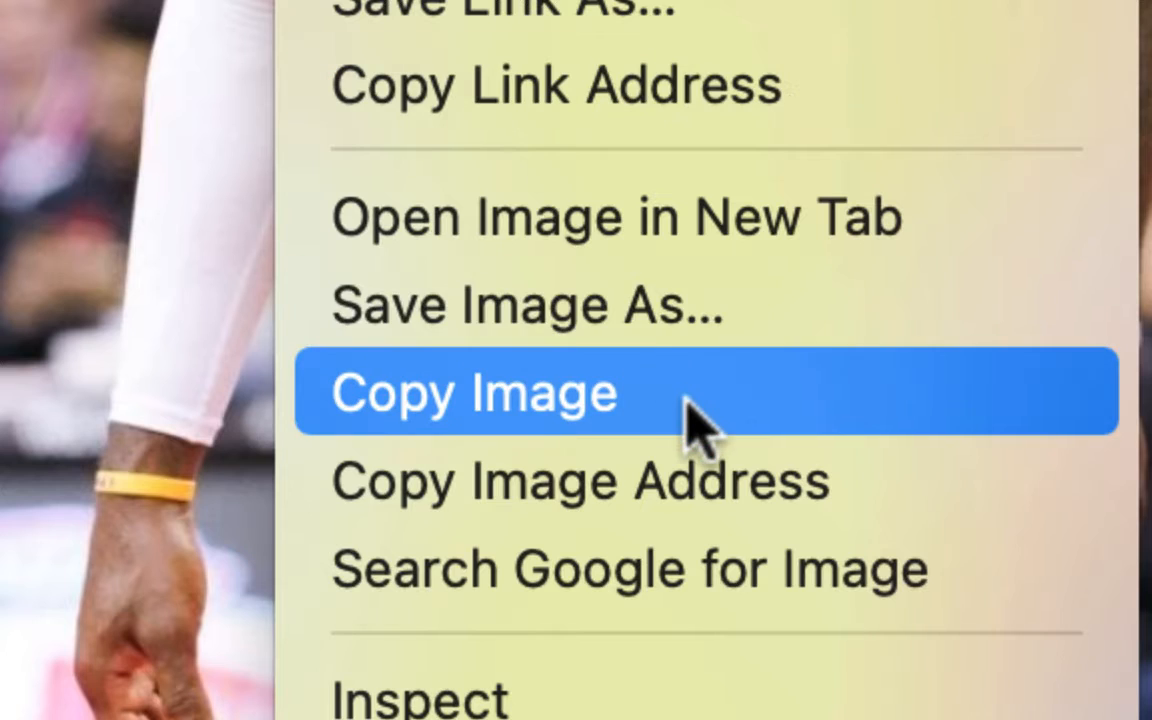
pyautogui.click(692, 421)
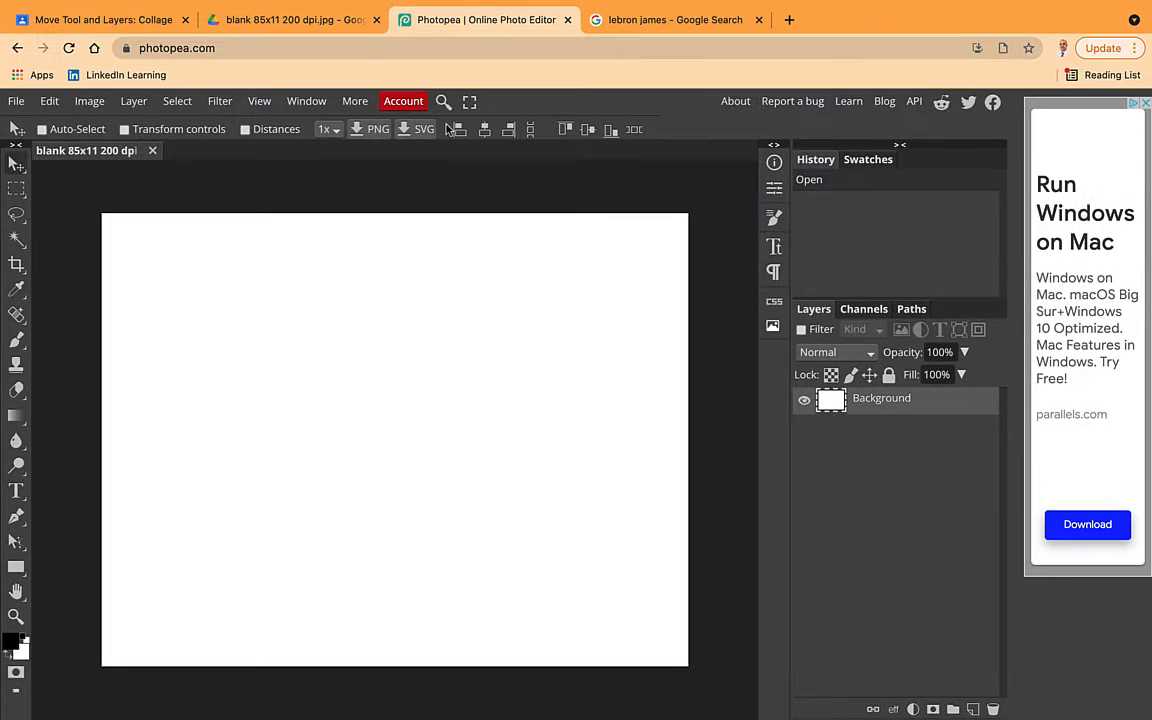
pyautogui.press('super+v')
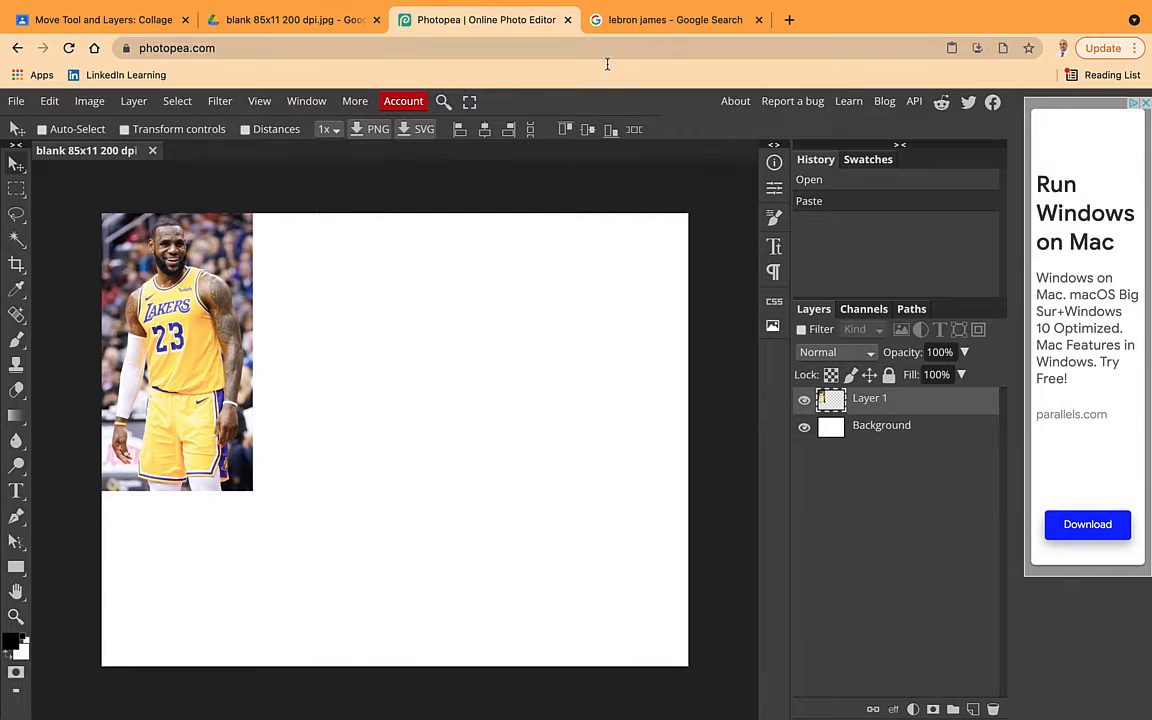
# Copy the 3600 × 2250 Golf Digest photo of LeBron James and paste it into the Photopea document as another layer.
pyautogui.click(622, 22)
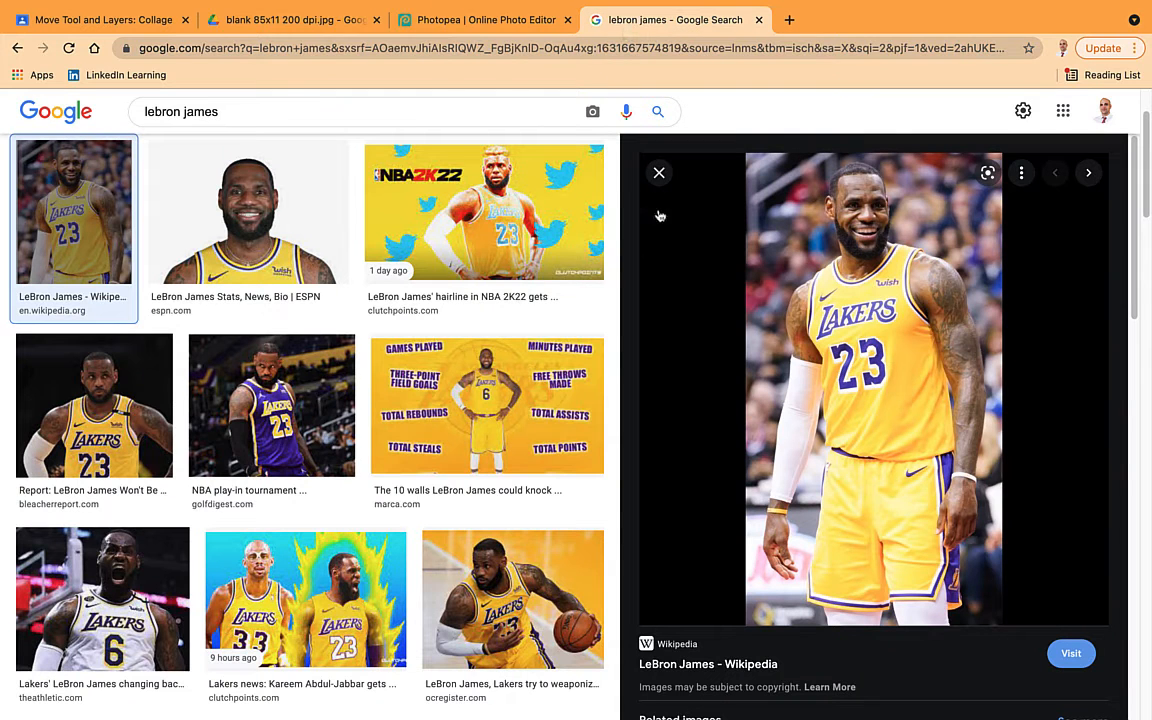
pyautogui.click(659, 173)
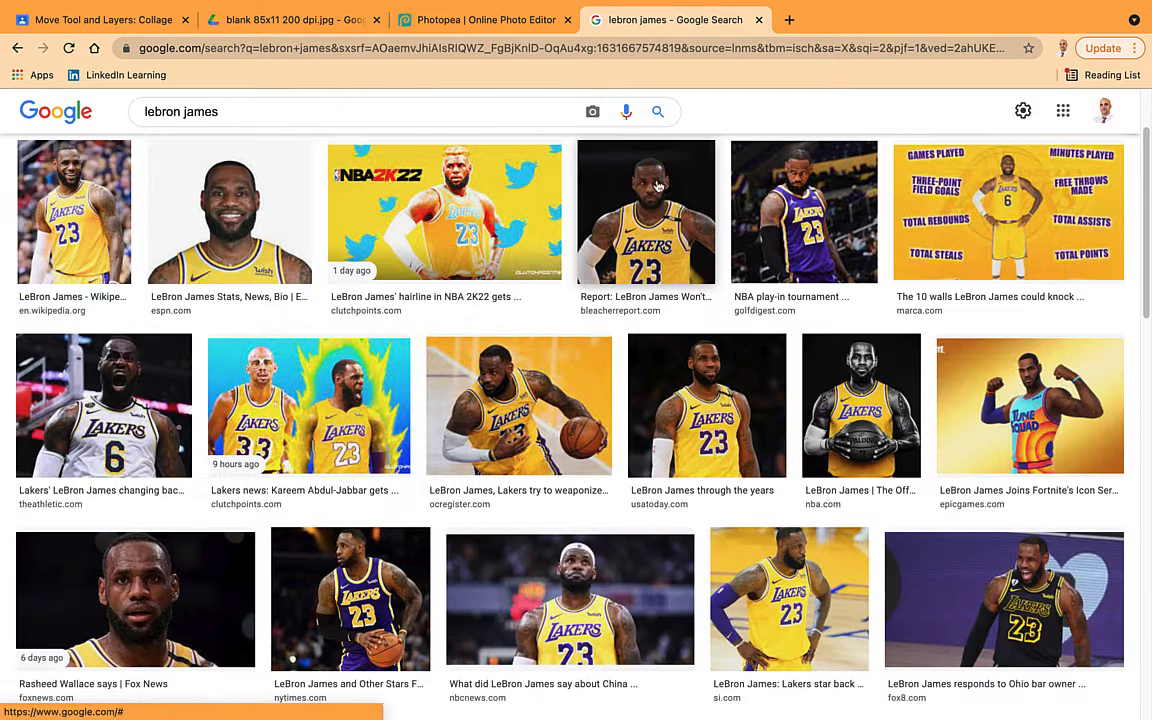
pyautogui.click(787, 265)
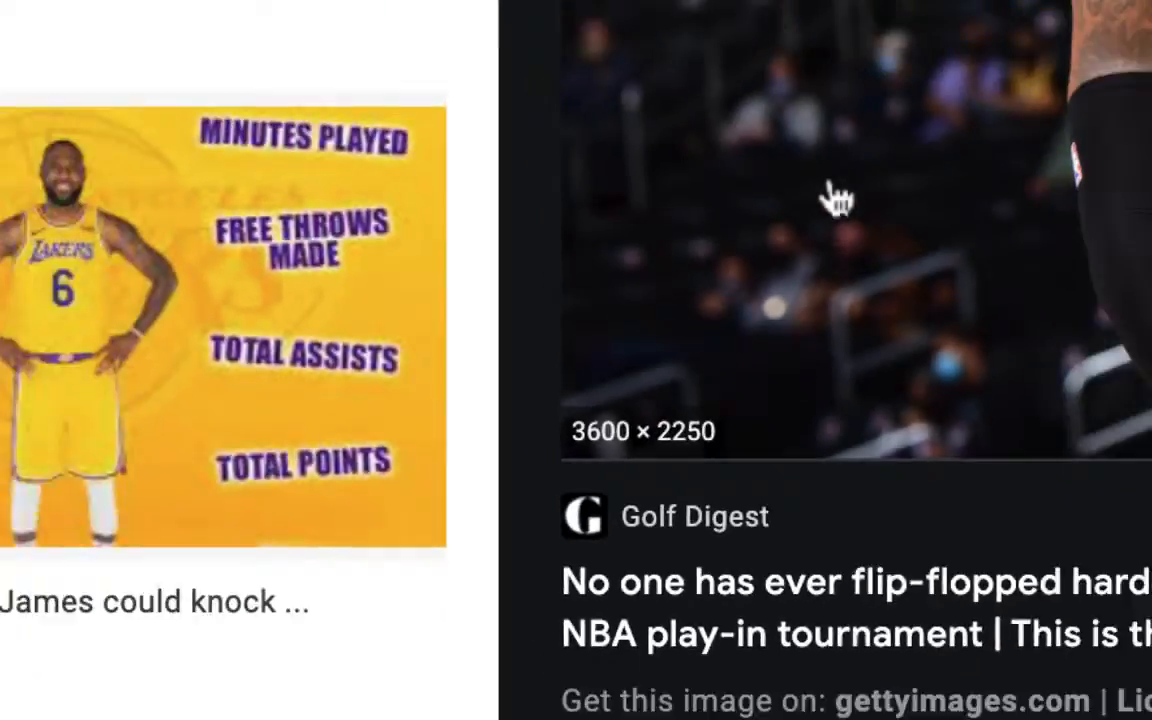
pyautogui.rightClick(920, 90)
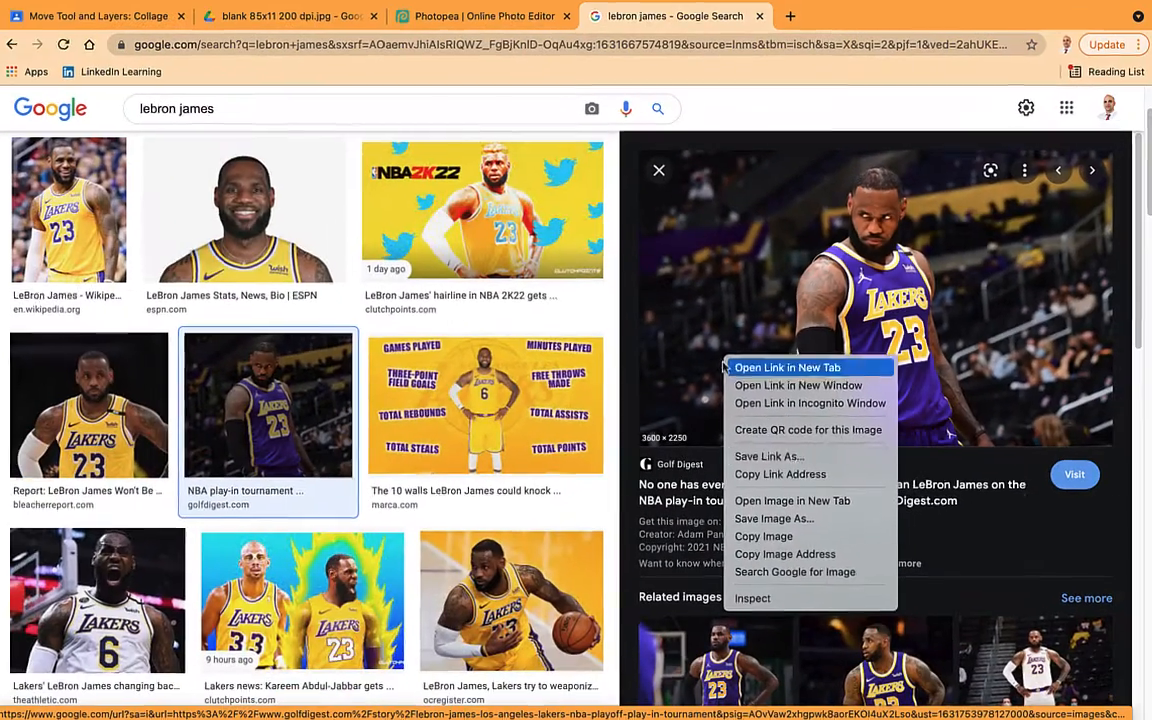
pyautogui.click(770, 536)
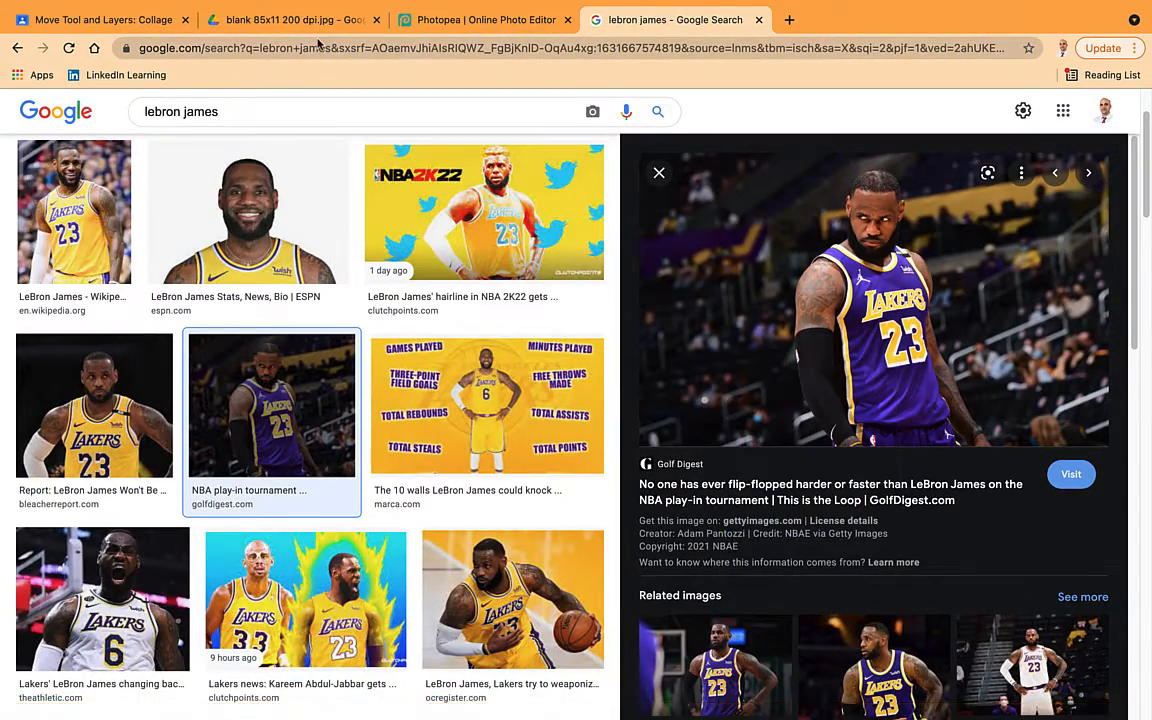
pyautogui.click(436, 24)
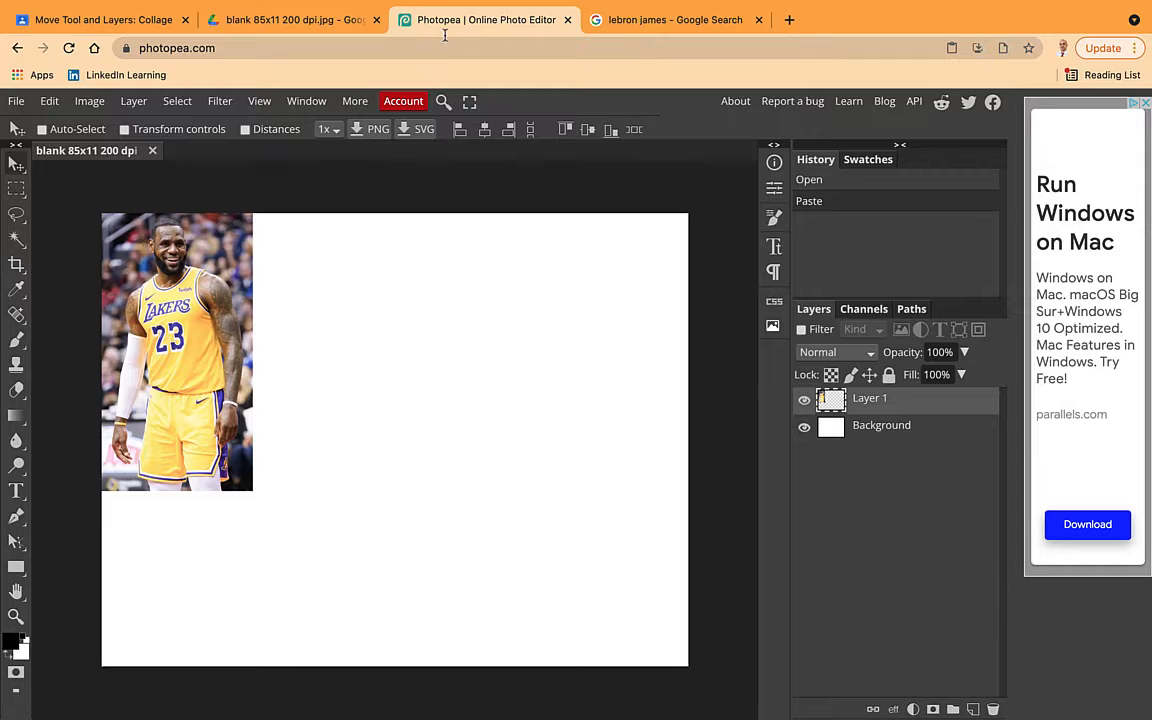
pyautogui.press('super+v')
pyautogui.press('super+v')
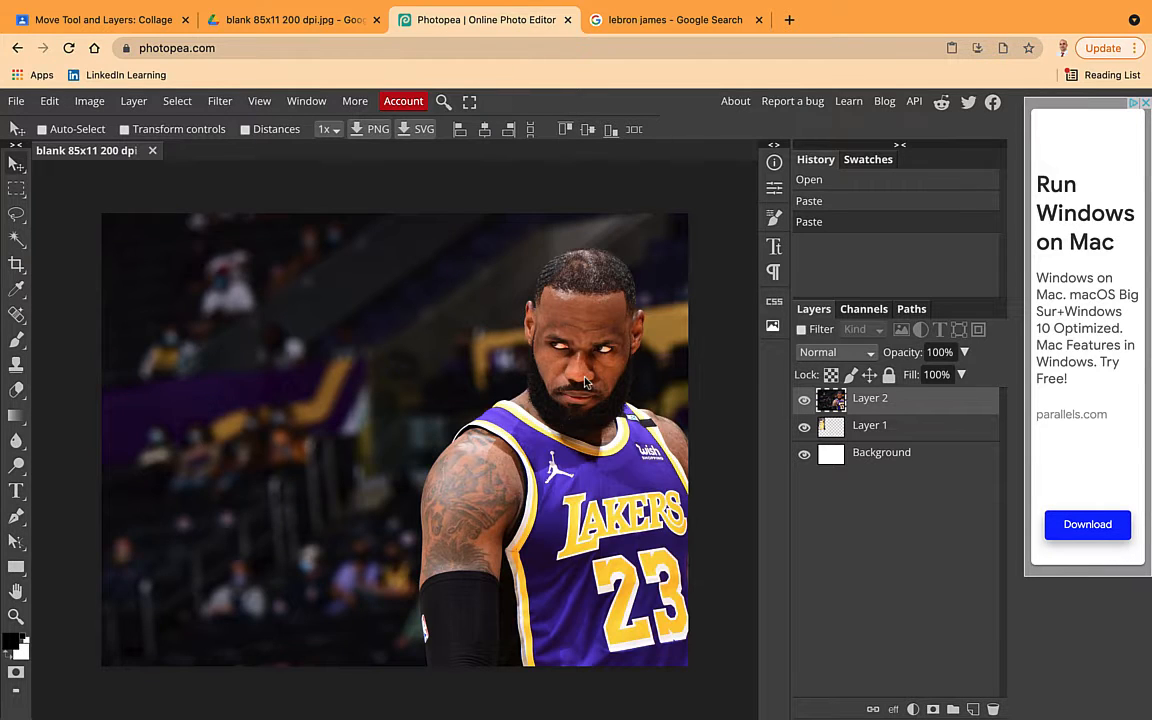
# Shift the oversized purple-jersey photo across the canvas and delete its layer.
pyautogui.moveTo(440, 339); pyautogui.dragTo(409, 338)
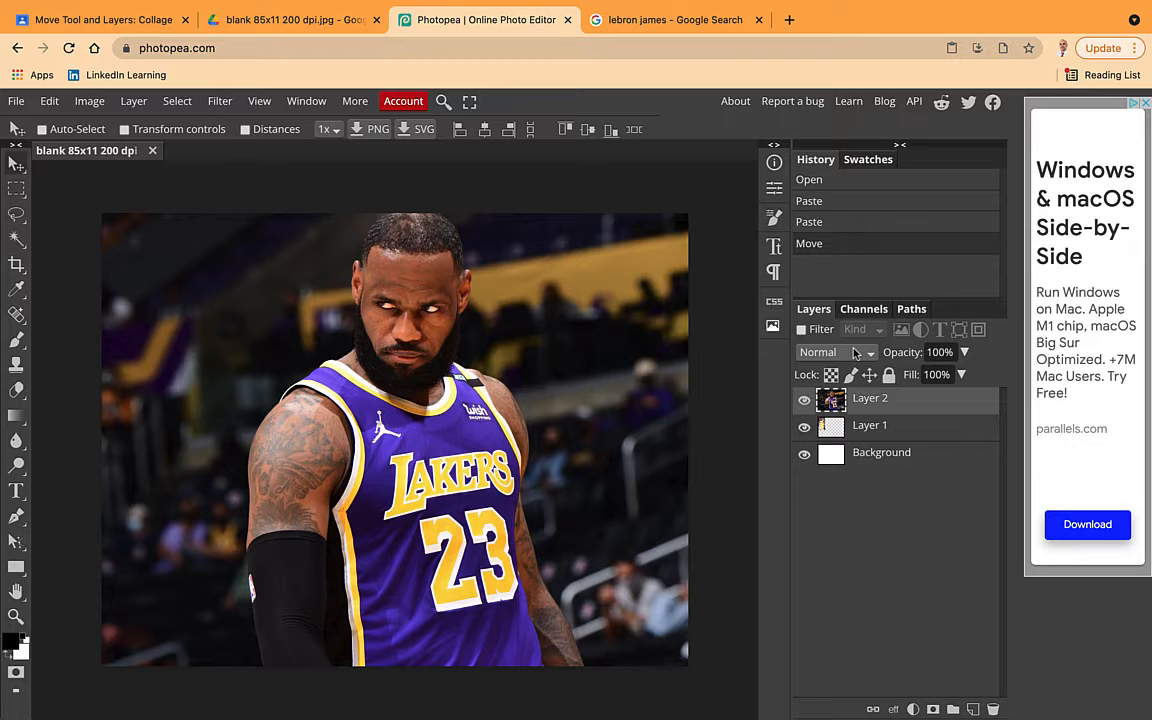
pyautogui.press('Delete')
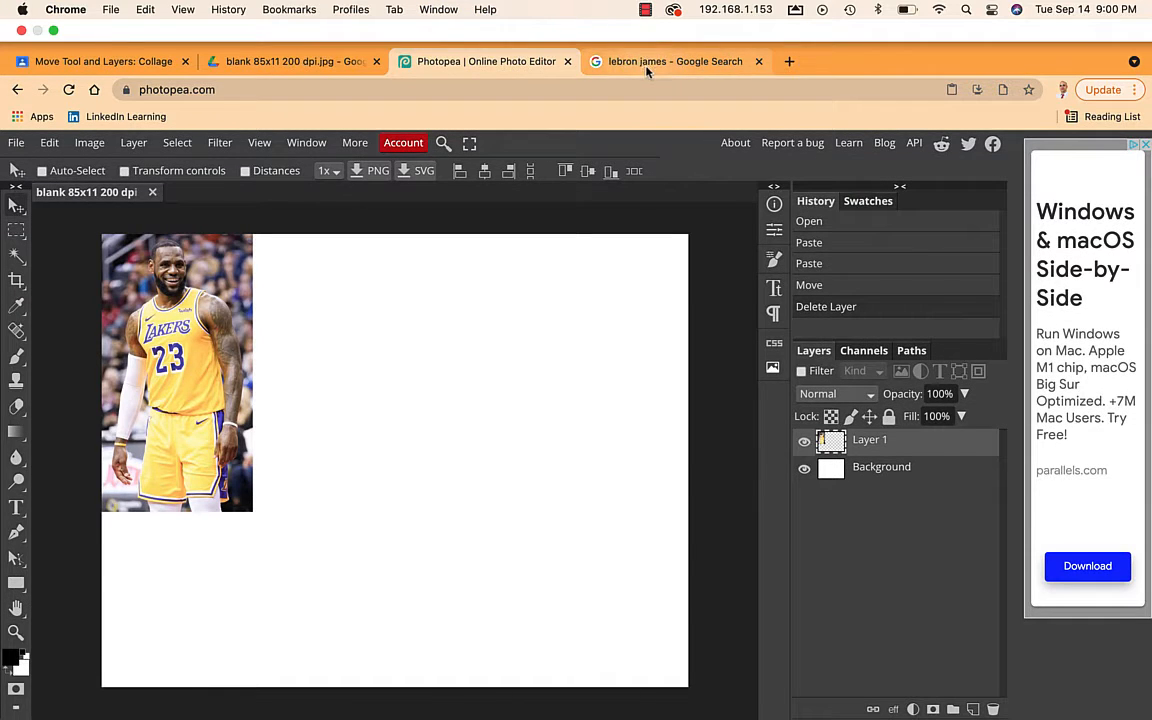
# Return to the Google Images results and search for "honeycrisp apple" instead.
pyautogui.click(647, 70)
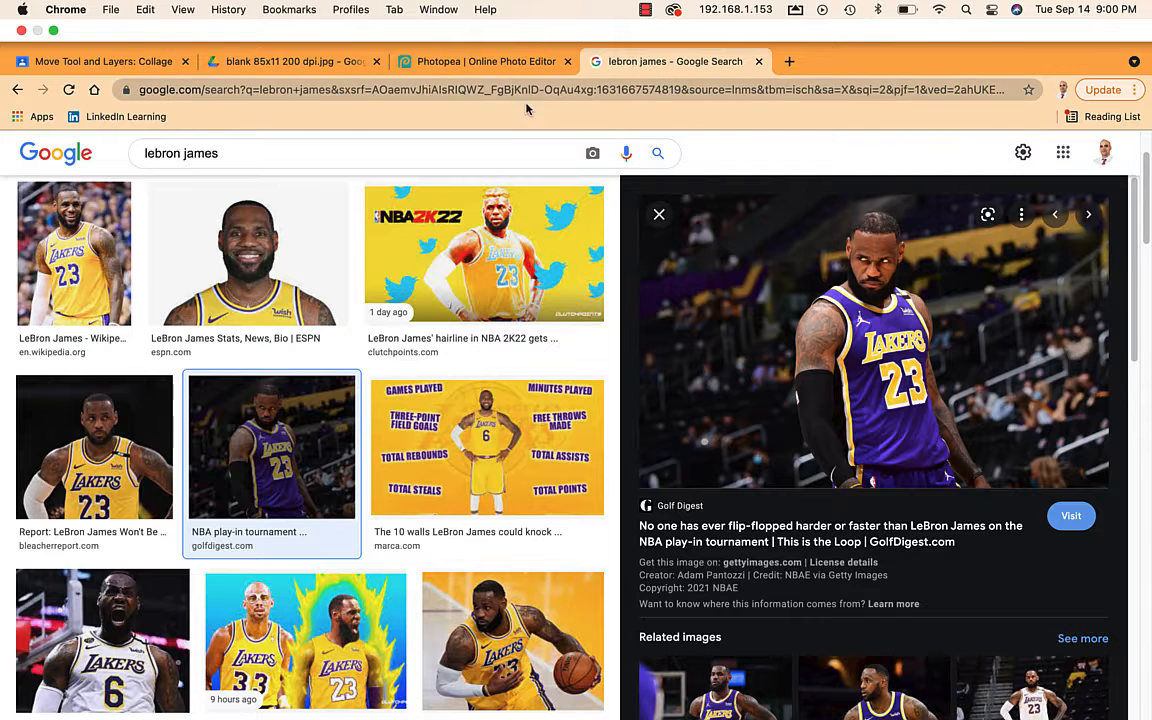
pyautogui.moveTo(257, 111); pyautogui.dragTo(83, 96)
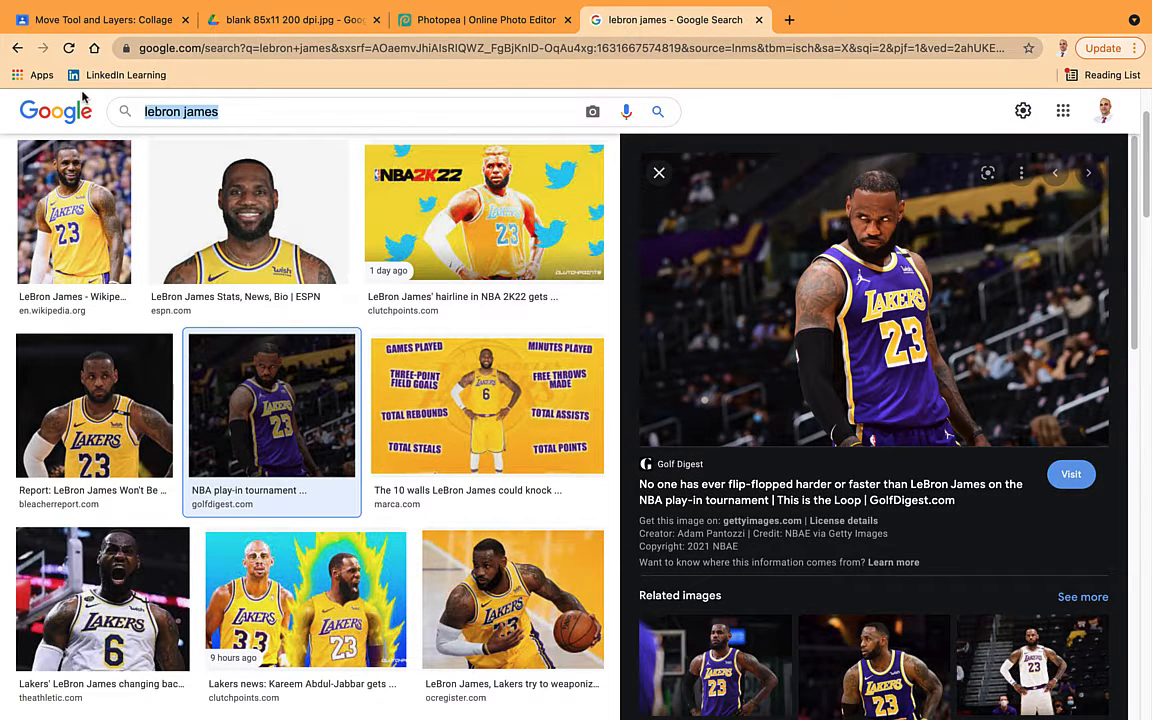
pyautogui.write('honey')
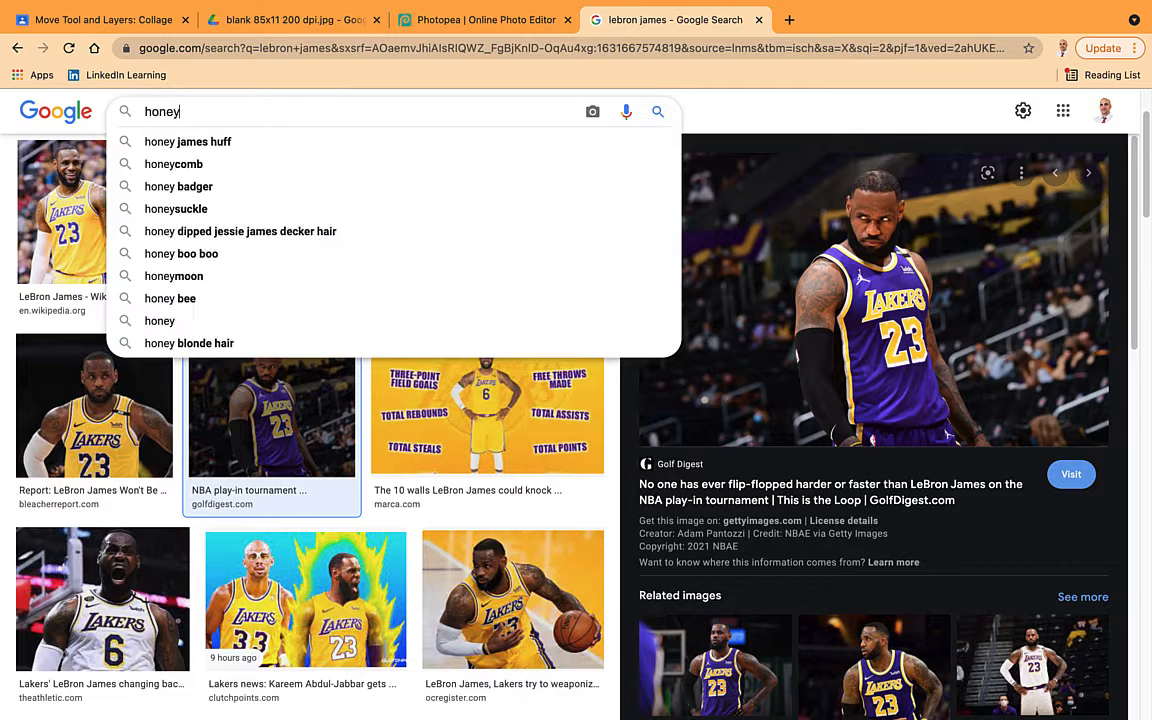
pyautogui.press('BackSpace')
pyautogui.write('co')
pyautogui.press('BackSpace')
pyautogui.write('rip')
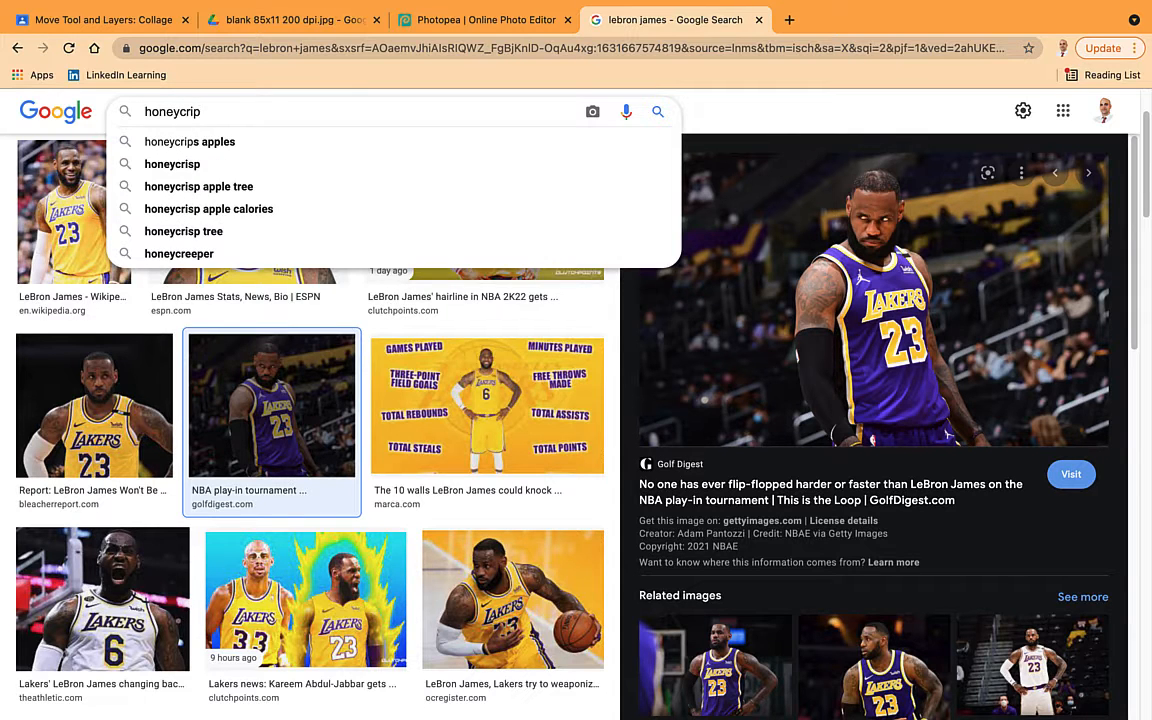
pyautogui.press('BackSpace')
pyautogui.write('sp')
pyautogui.press('Down')
pyautogui.press('Return')
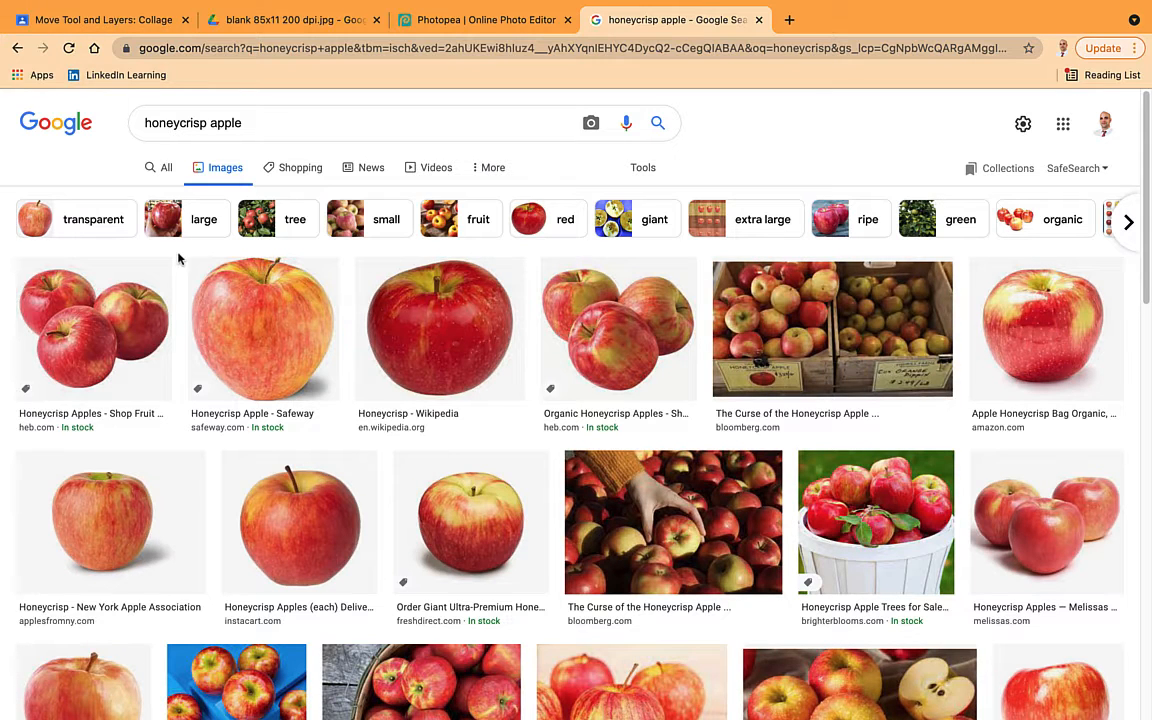
# Copy the 470 × 470 Safeway honeycrisp apple image and paste it into the Photopea document as a new layer.
pyautogui.click(113, 341)
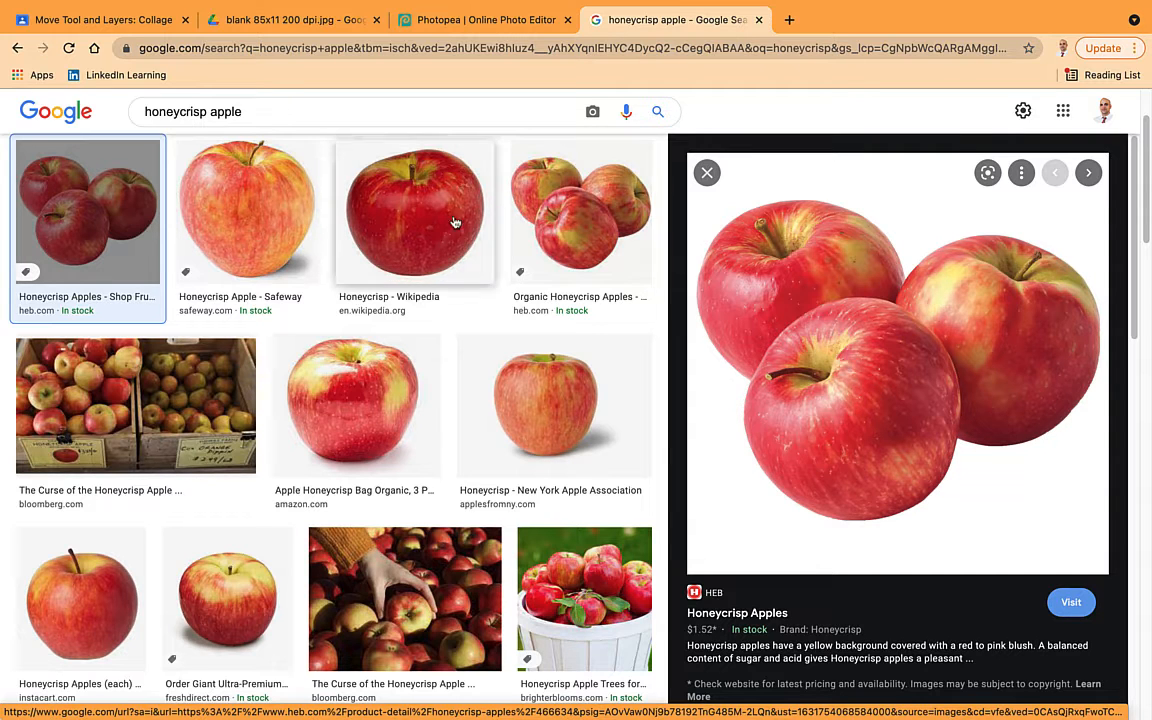
pyautogui.click(262, 200)
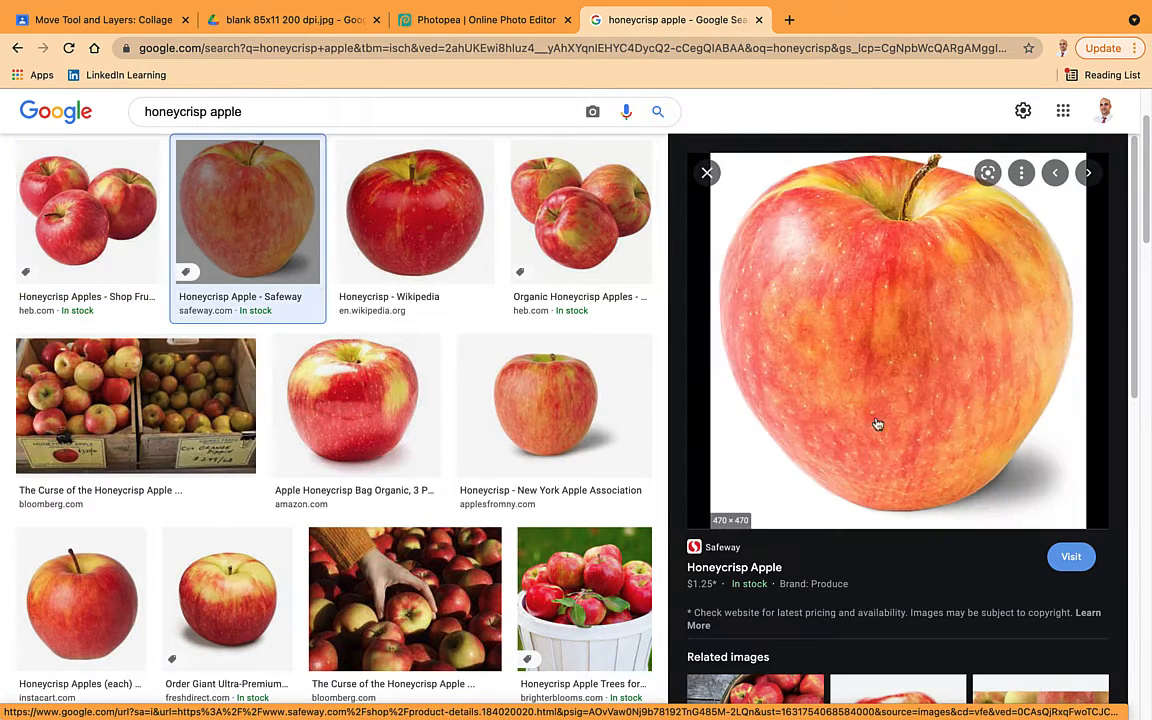
pyautogui.rightClick(857, 337)
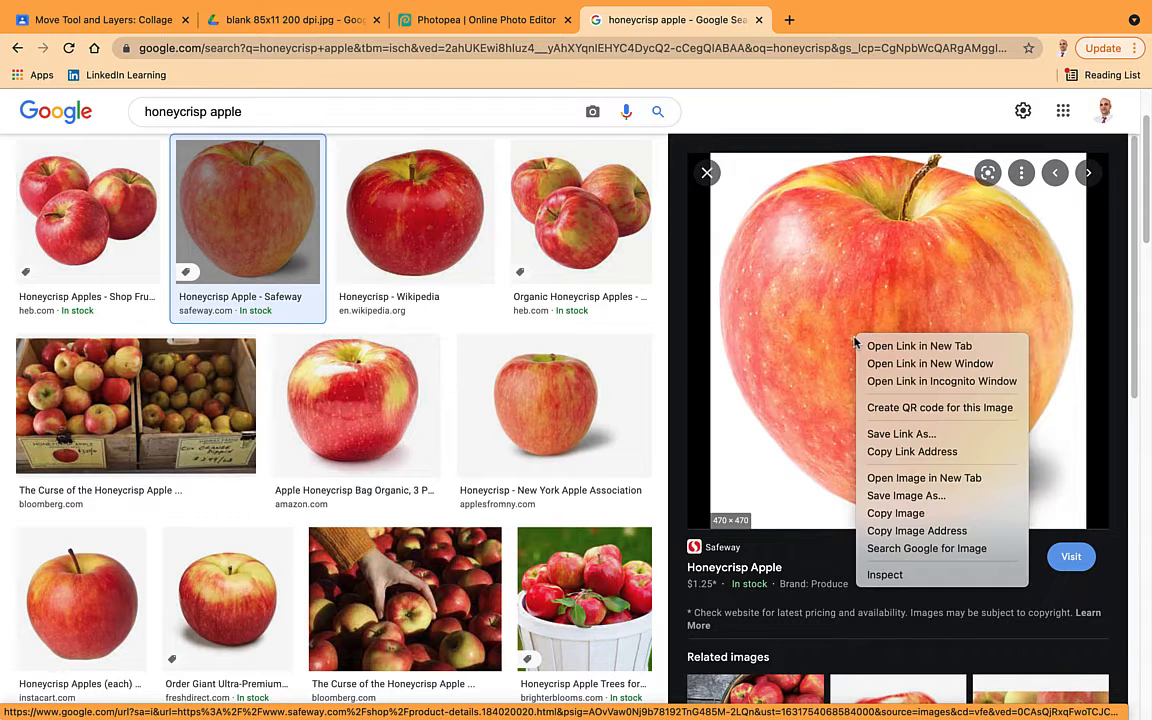
pyautogui.click(978, 516)
pyautogui.click(478, 28)
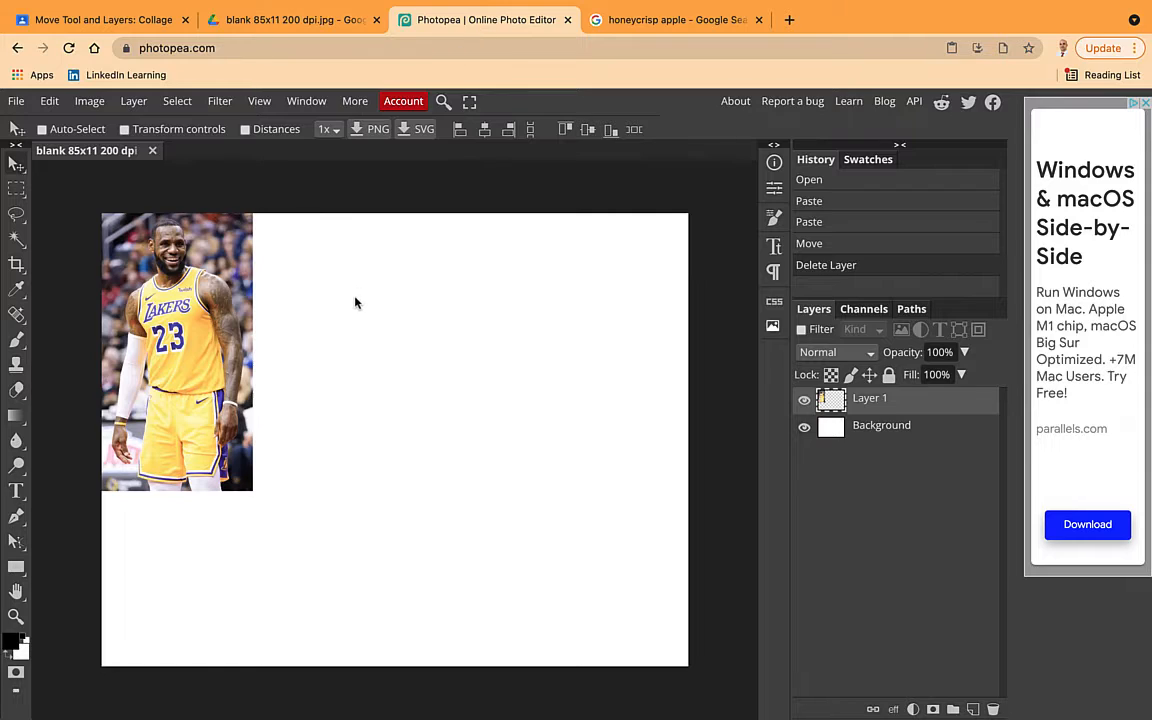
pyautogui.press('super+v')
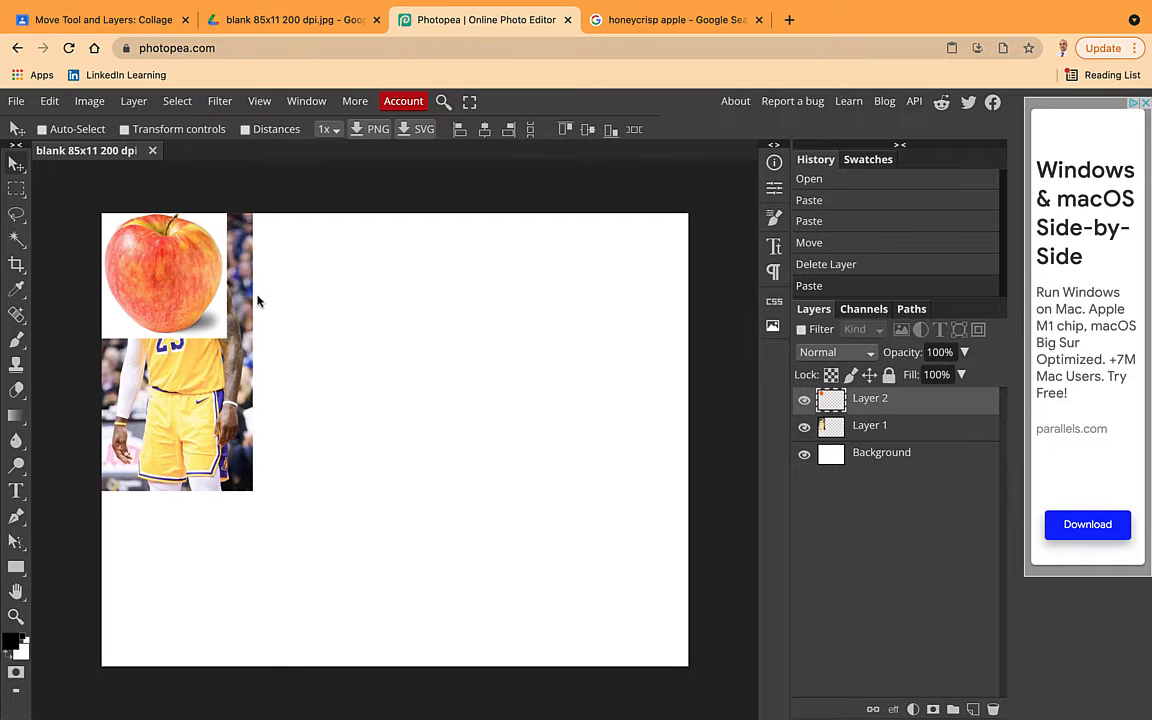
# Return to the Google Images results and search for "starbucks coffee" instead.
pyautogui.moveTo(560, 5)
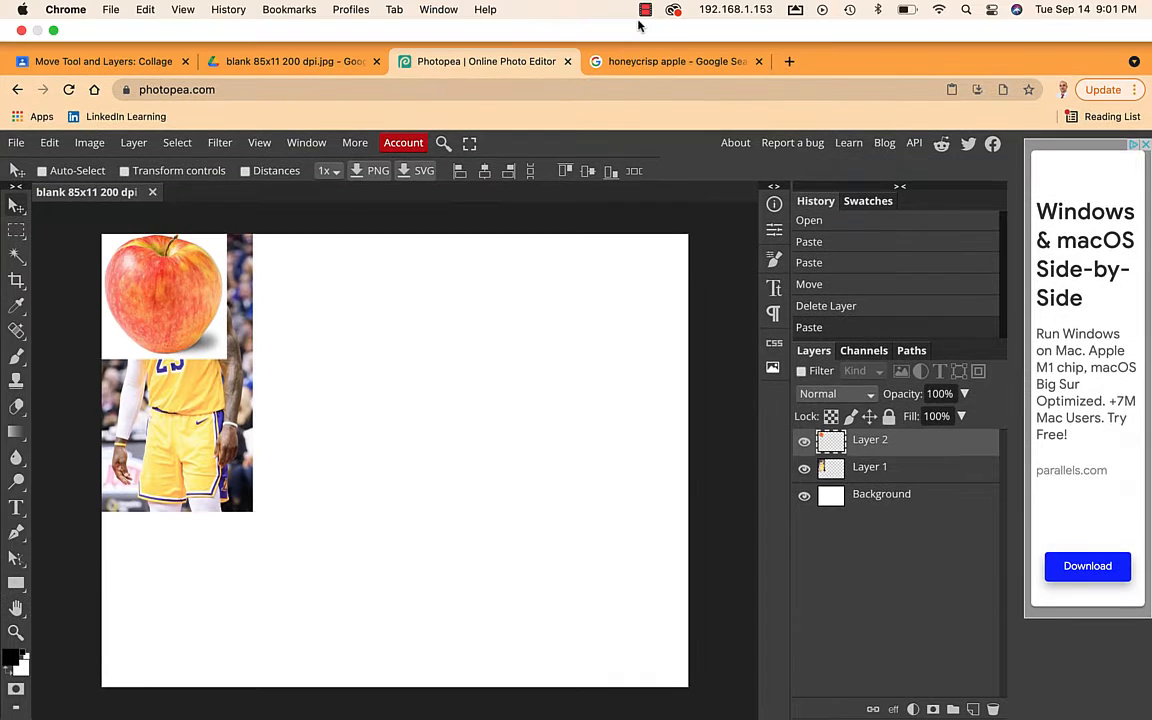
pyautogui.click(600, 61)
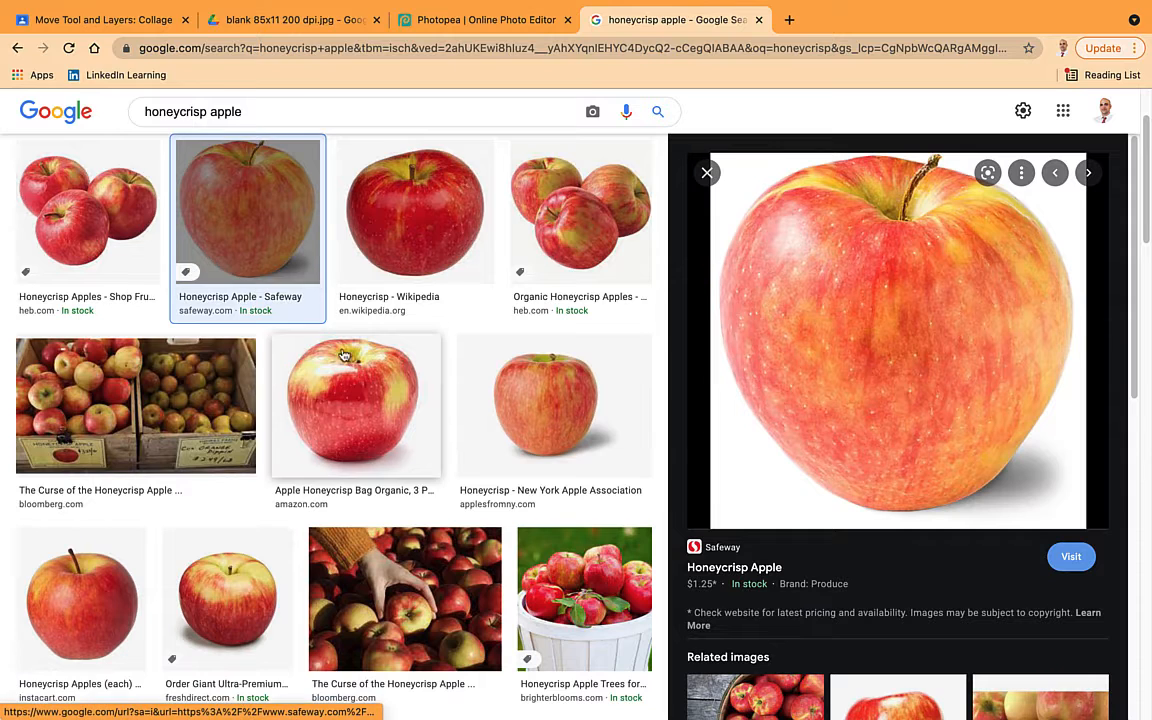
pyautogui.scroll(-2, 298, 300)
pyautogui.click(252, 113)
pyautogui.press('super+a')
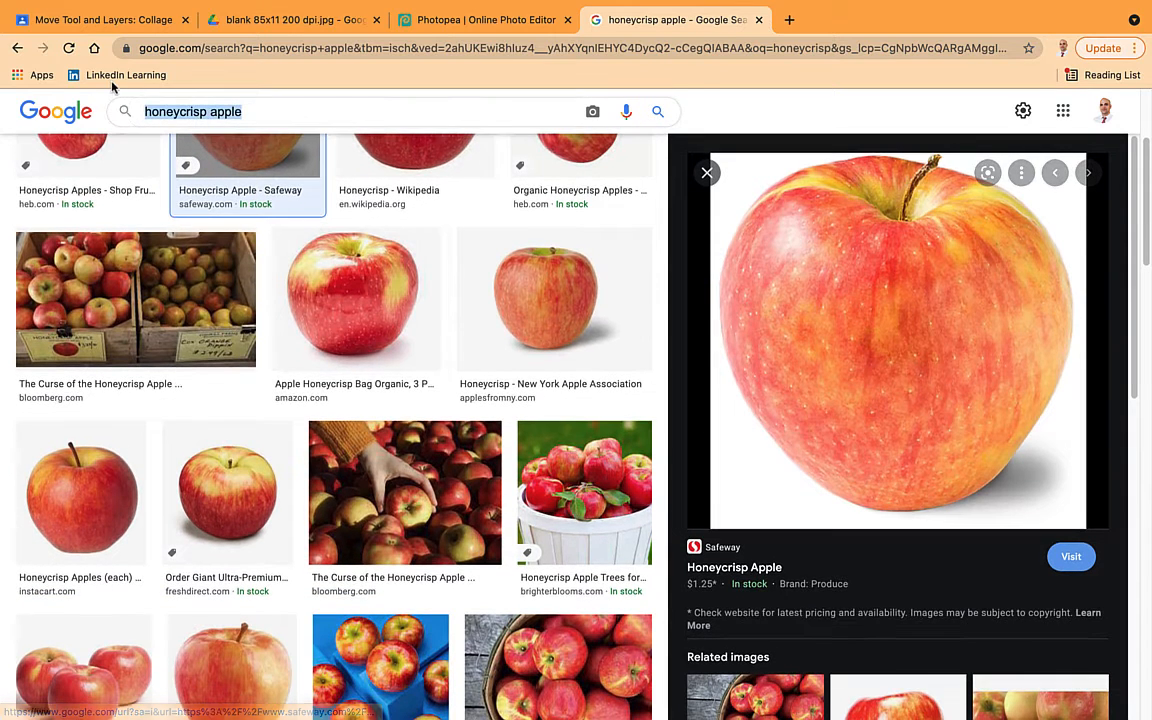
pyautogui.write('star')
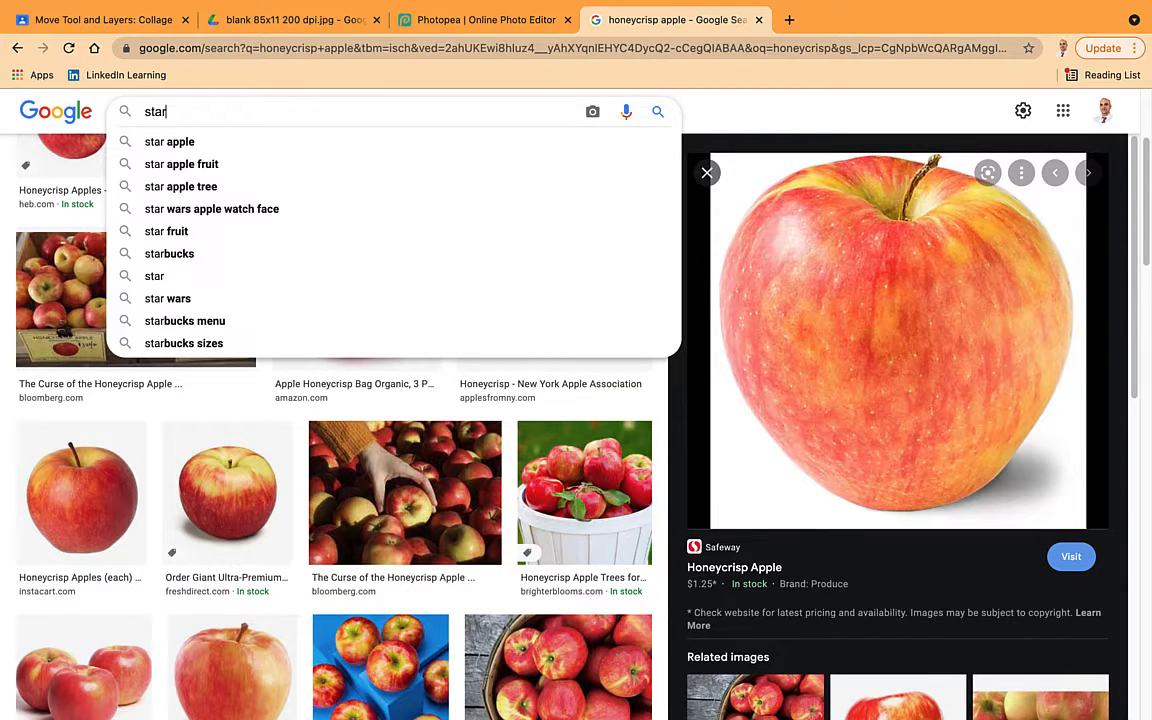
pyautogui.write('bucks coff')
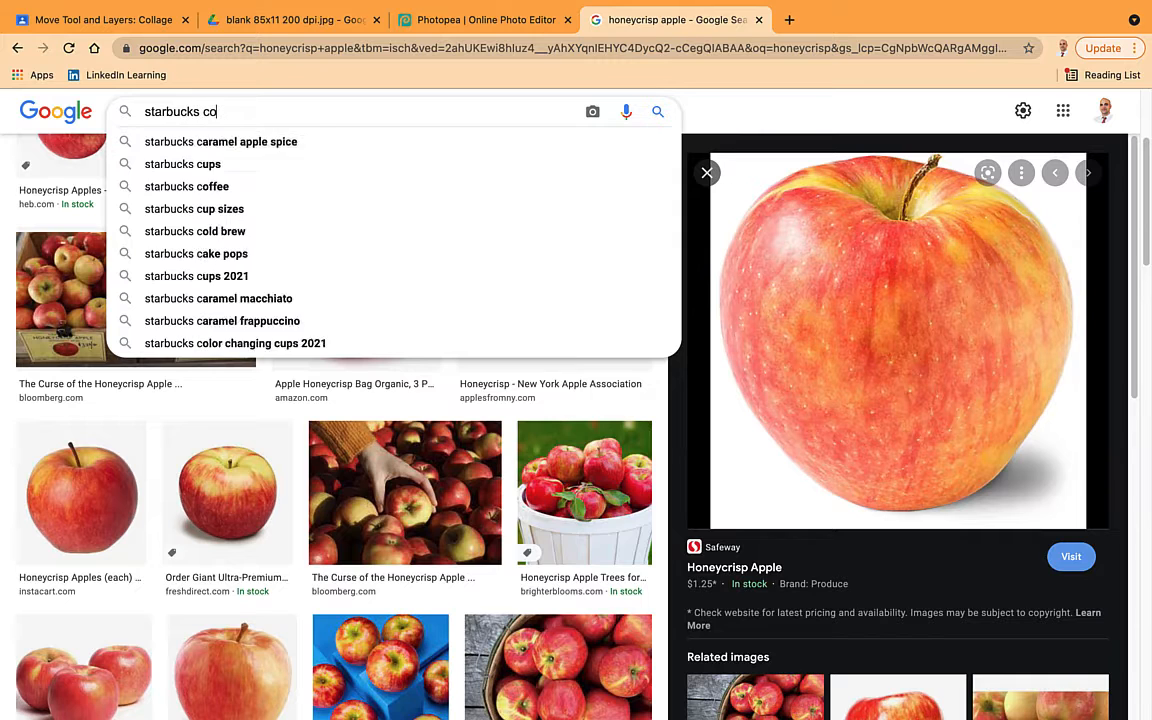
pyautogui.write('ee')
pyautogui.press('Return')
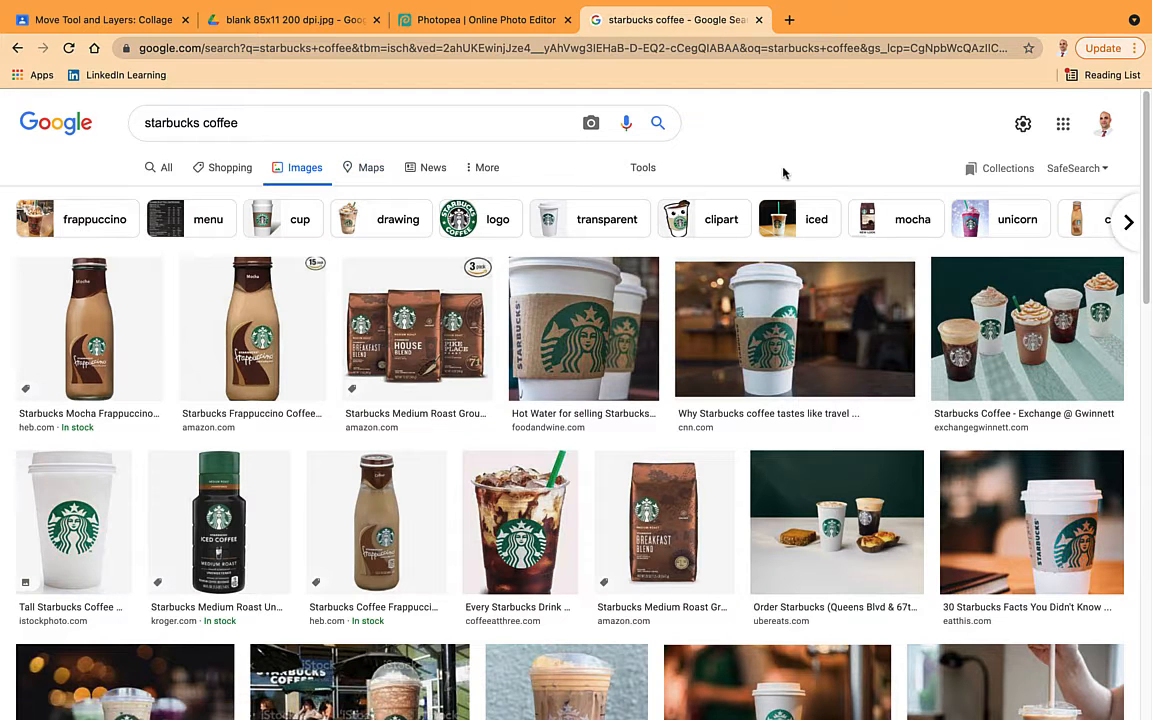
# Copy the 425 × 425 Amazon image of three Starbucks ground coffee bags and paste it into the Photopea document.
pyautogui.click(417, 330)
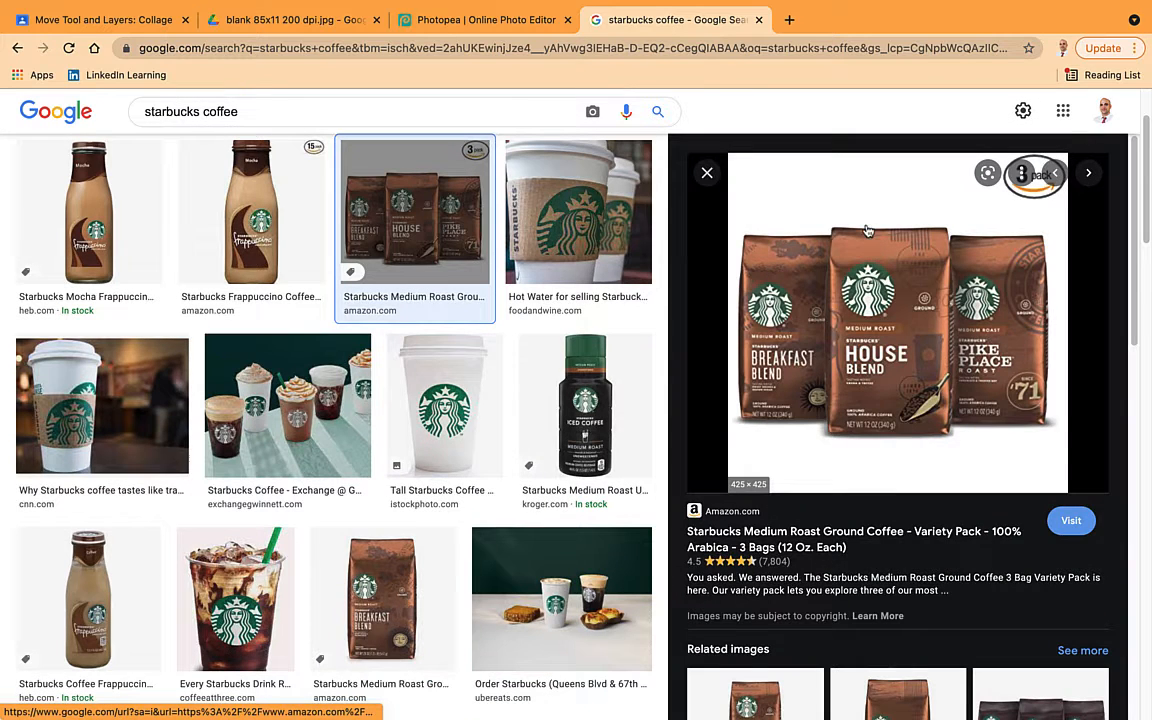
pyautogui.rightClick(815, 401)
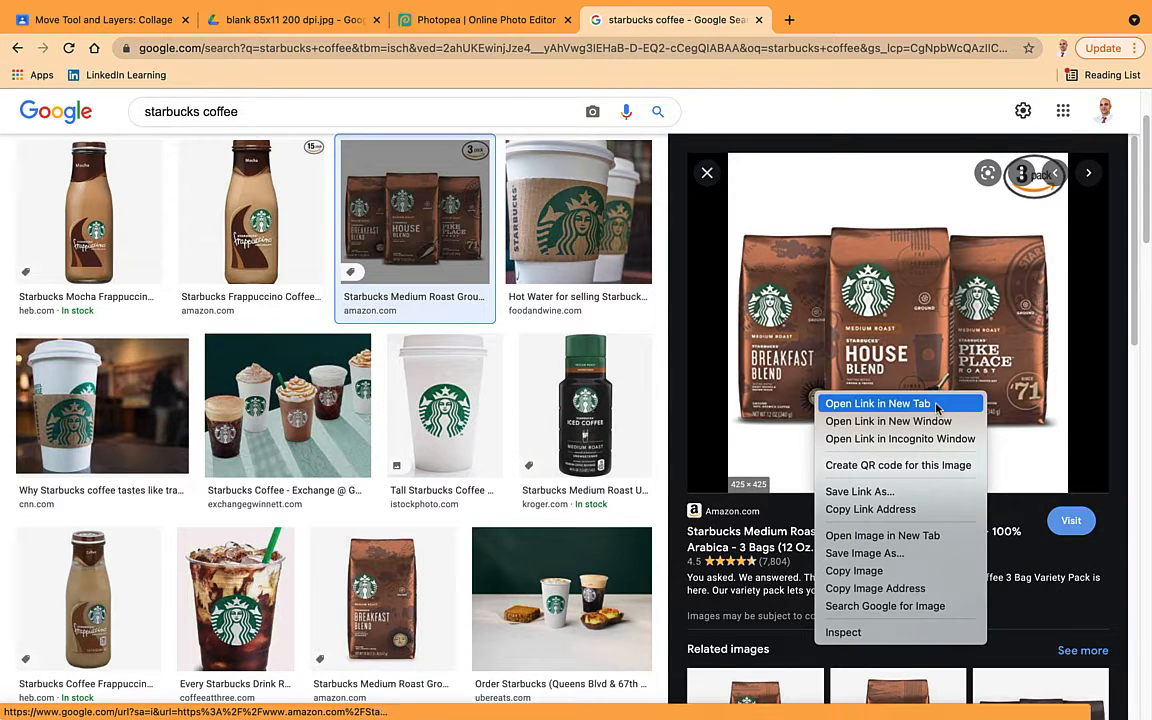
pyautogui.click(929, 575)
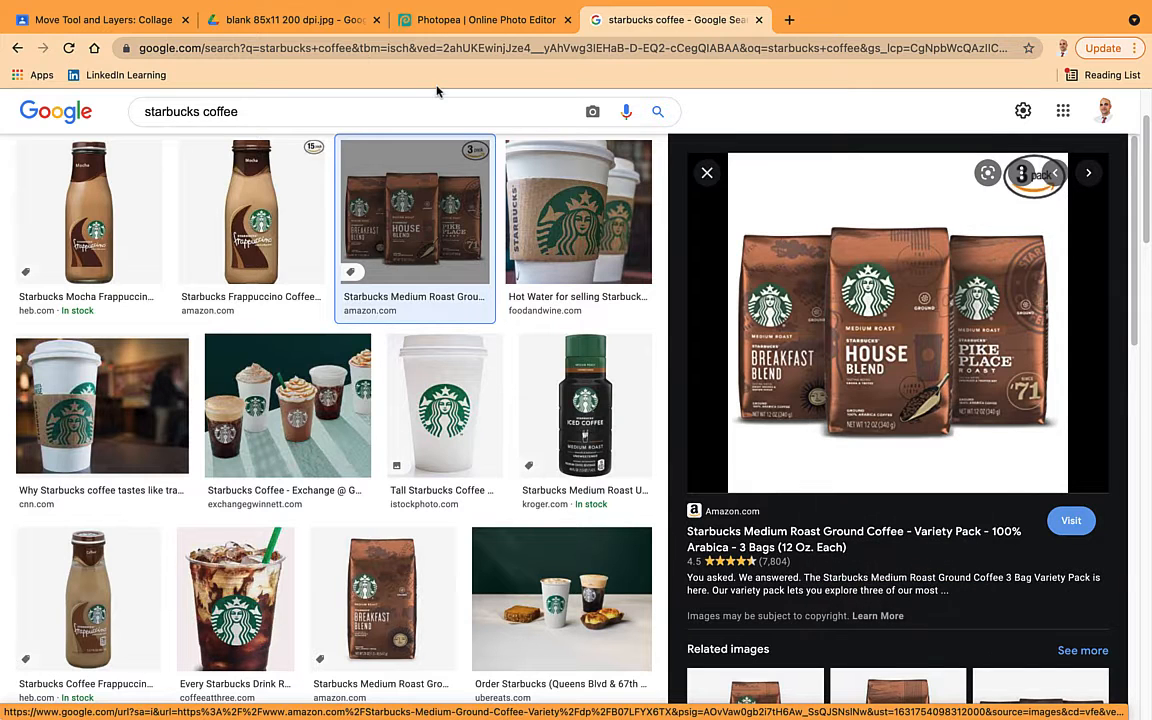
pyautogui.click(459, 22)
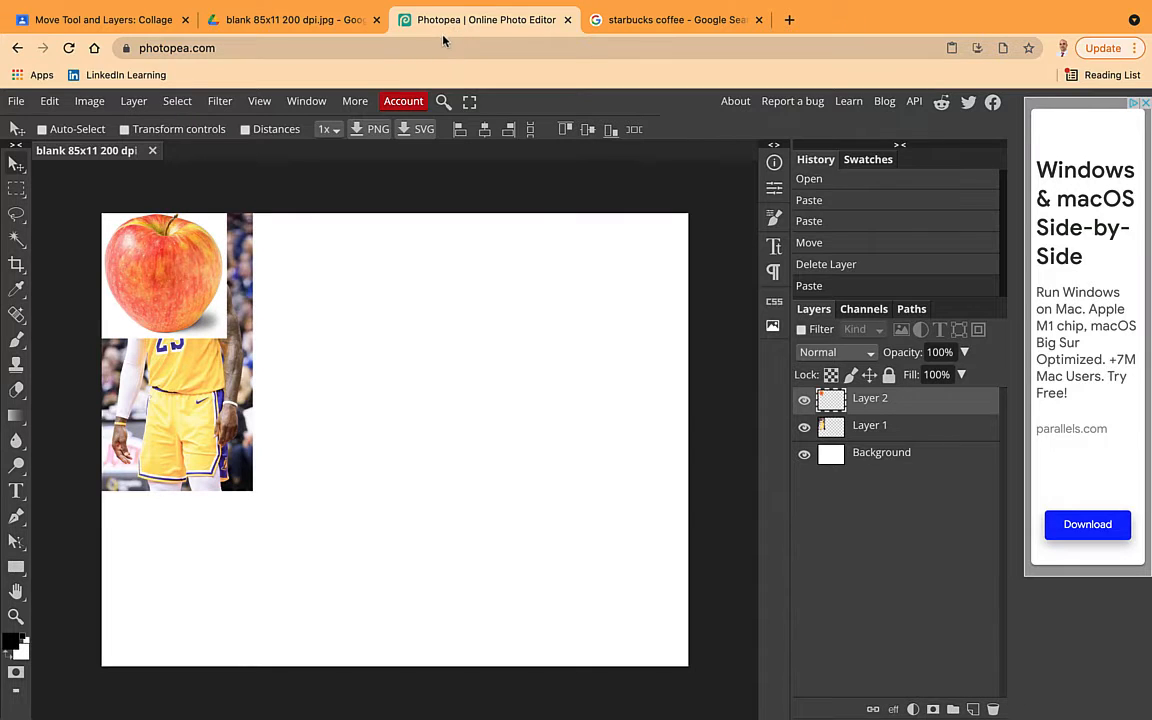
pyautogui.press('super+v')
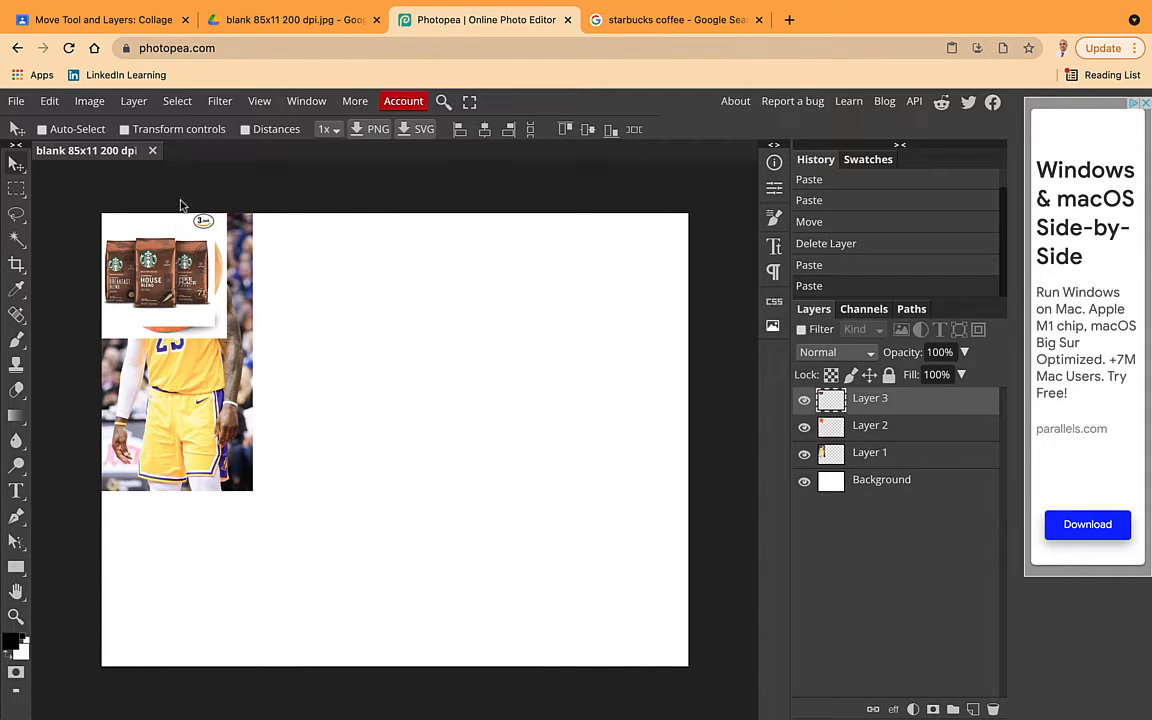
# Zoom in on the overlapping pasted images and pan around the canvas with the Hand tool.
pyautogui.press('super+plus')
pyautogui.press('super+plus')
pyautogui.press('super+plus')
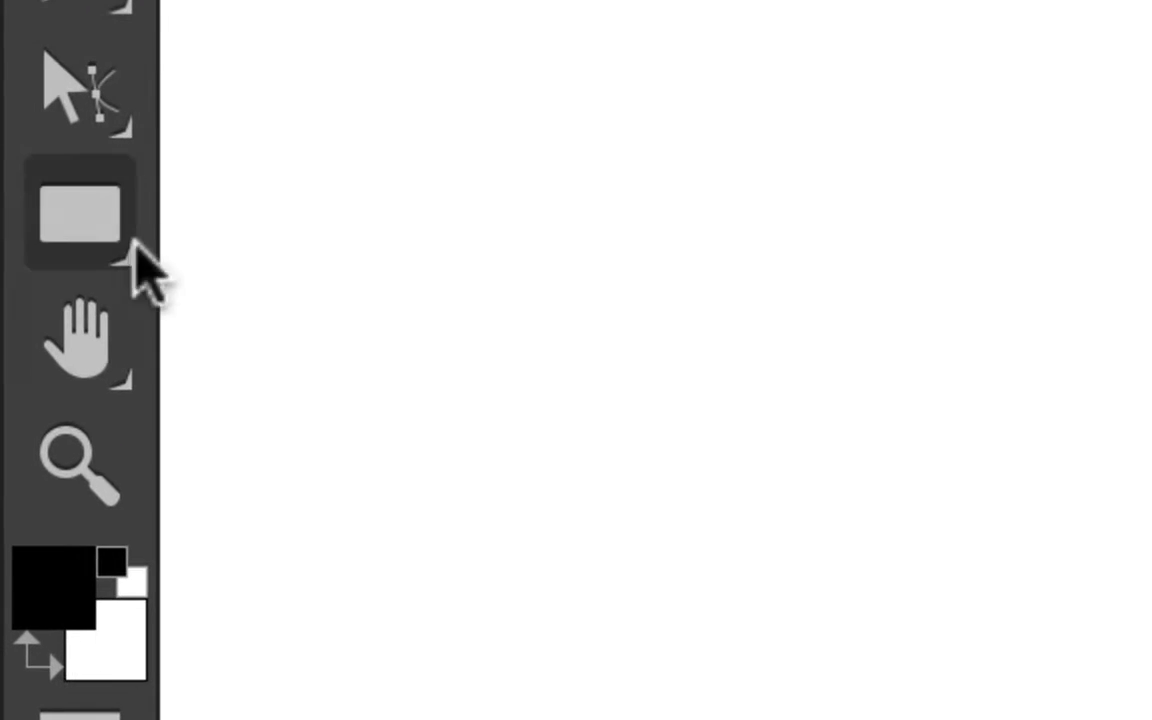
pyautogui.click(113, 363)
pyautogui.moveTo(400, 100); pyautogui.dragTo(900, 700)
pyautogui.moveTo(1140, 10); pyautogui.dragTo(273, 533)
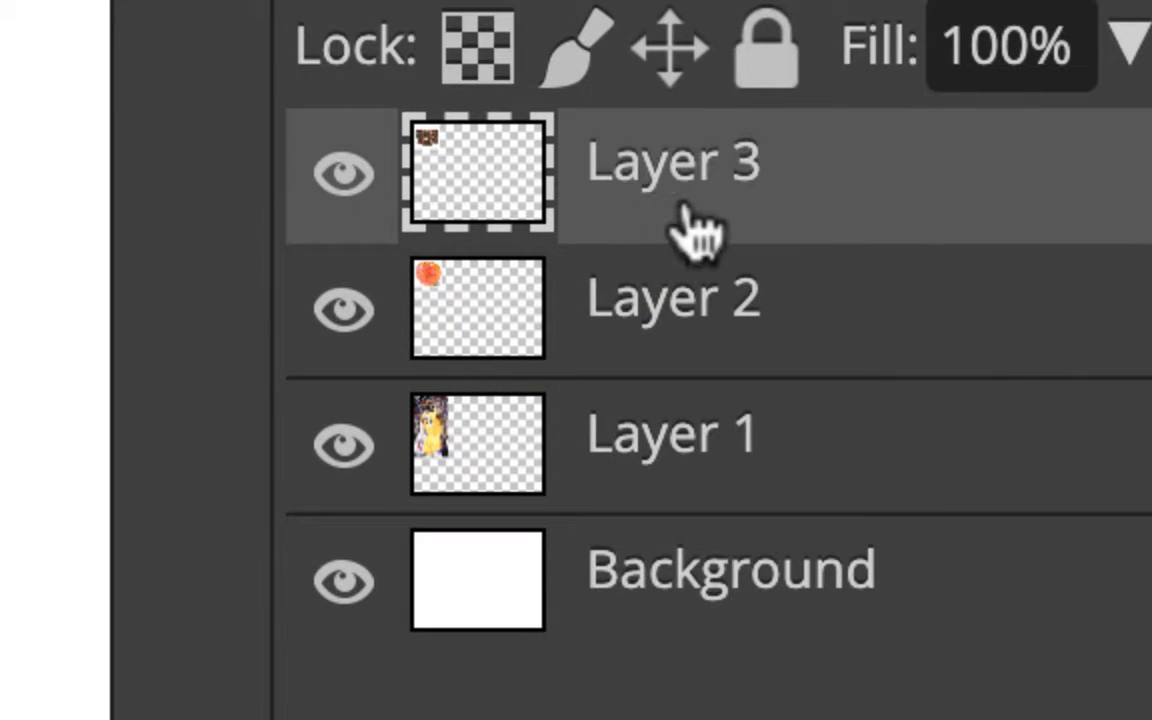
# Rename the basketball photo's layer as lebron and the apple image's layer as apple.
pyautogui.doubleClick(690, 437)
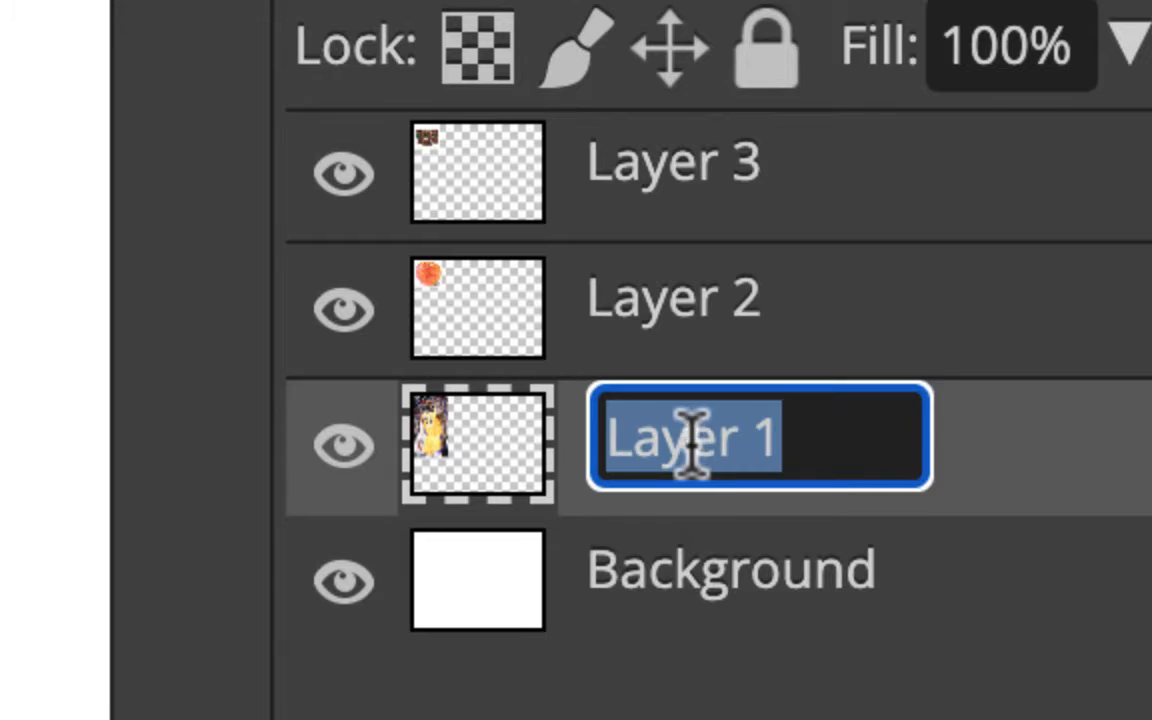
pyautogui.write('lebron')
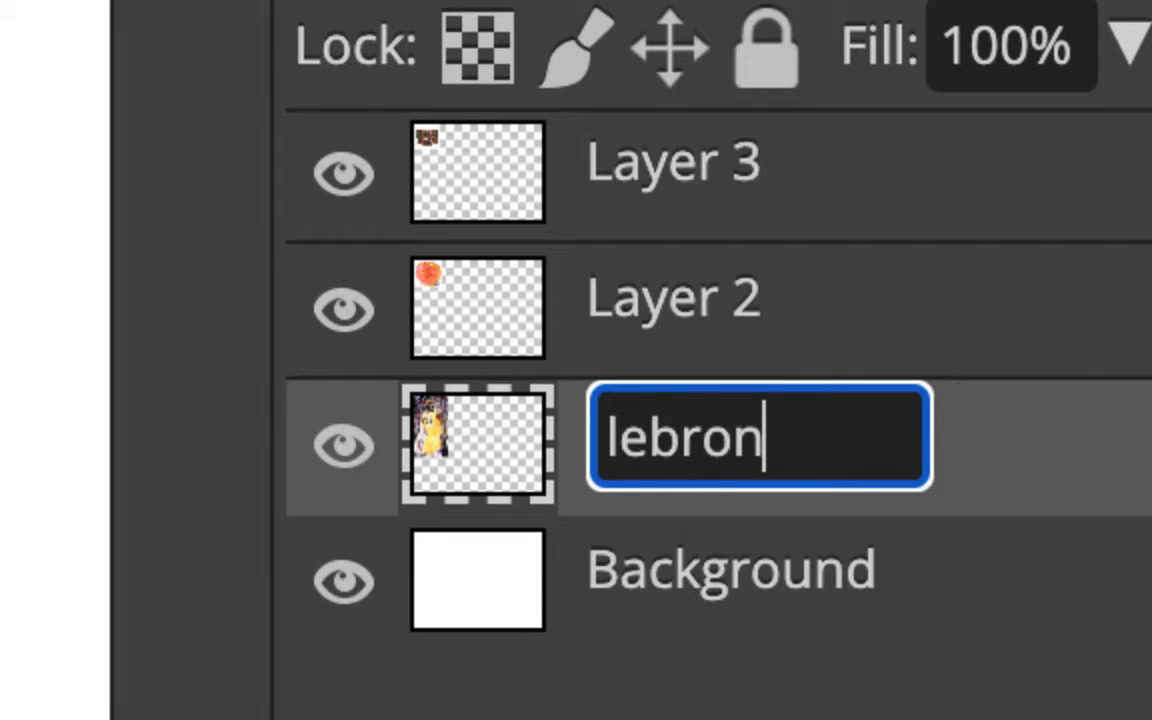
pyautogui.press('Return')
pyautogui.rightClick(745, 345)
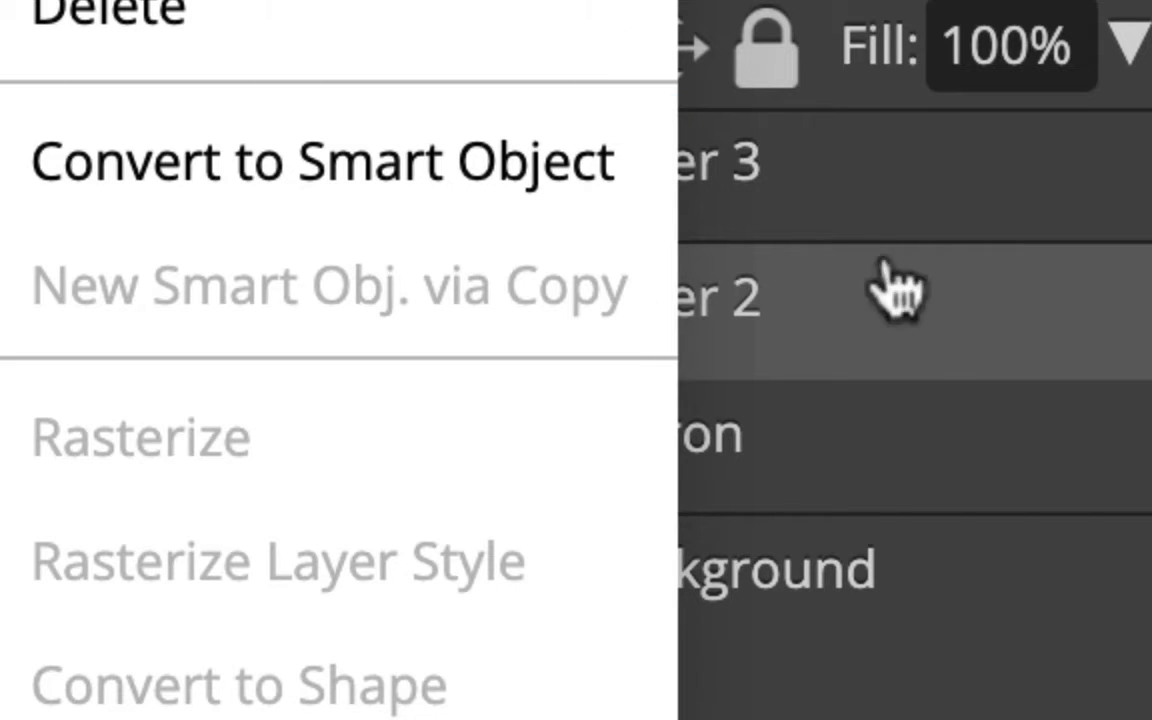
pyautogui.click(882, 280)
pyautogui.doubleClick(766, 347)
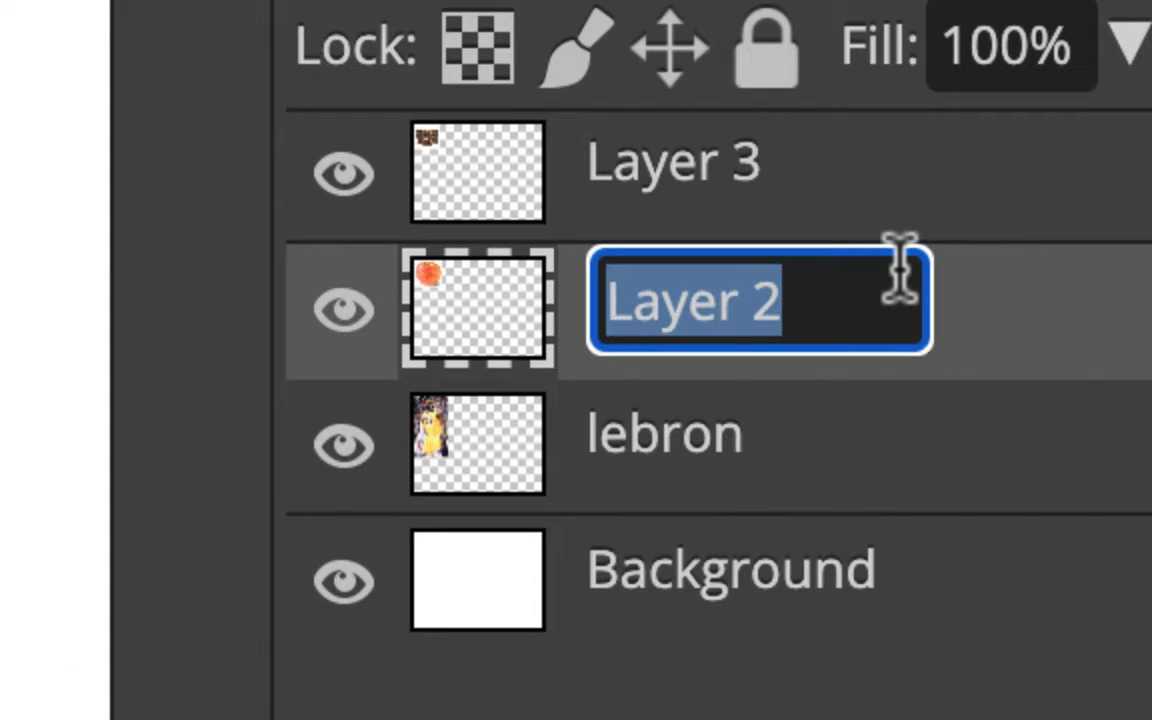
pyautogui.write('apple')
pyautogui.press('Return')
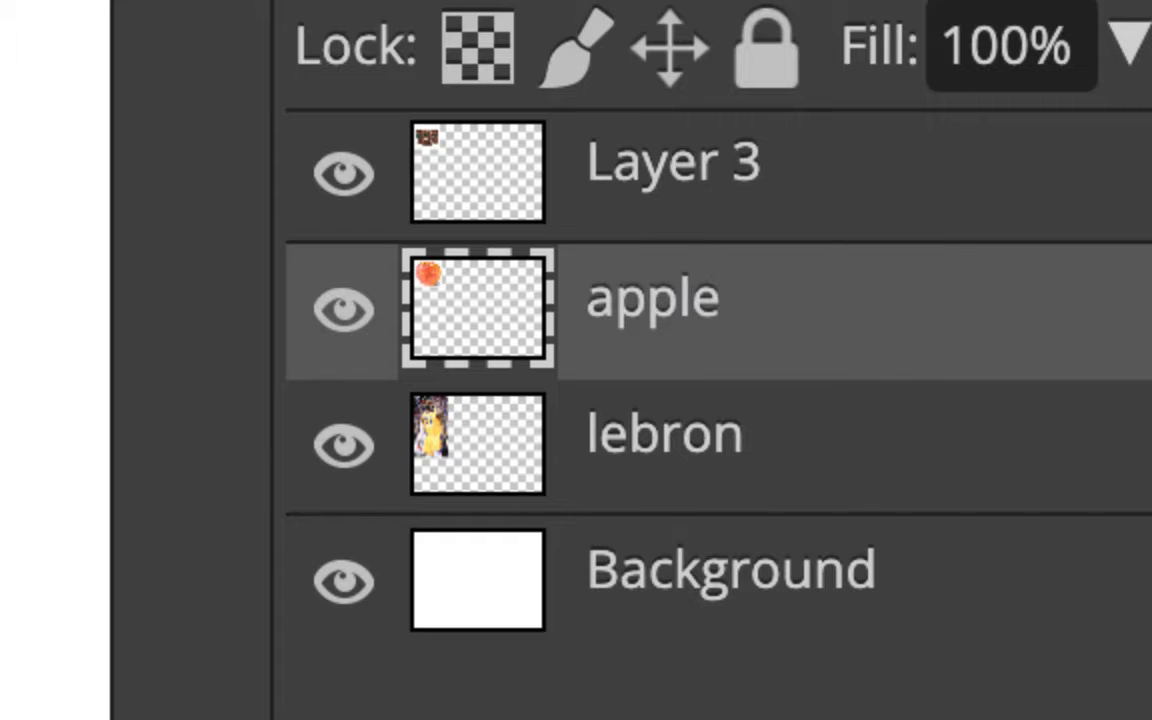
# Rename the layer holding the Starbucks bags as coffee.
pyautogui.doubleClick(643, 162)
pyautogui.write('coffee')
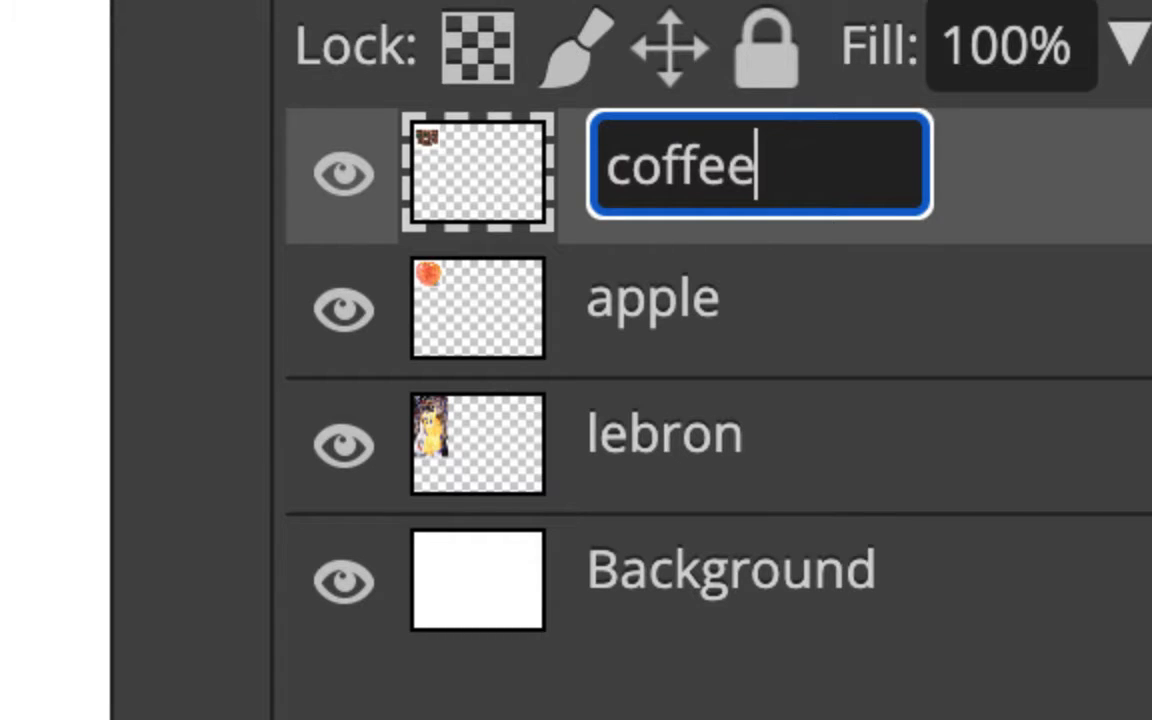
pyautogui.press('Return')
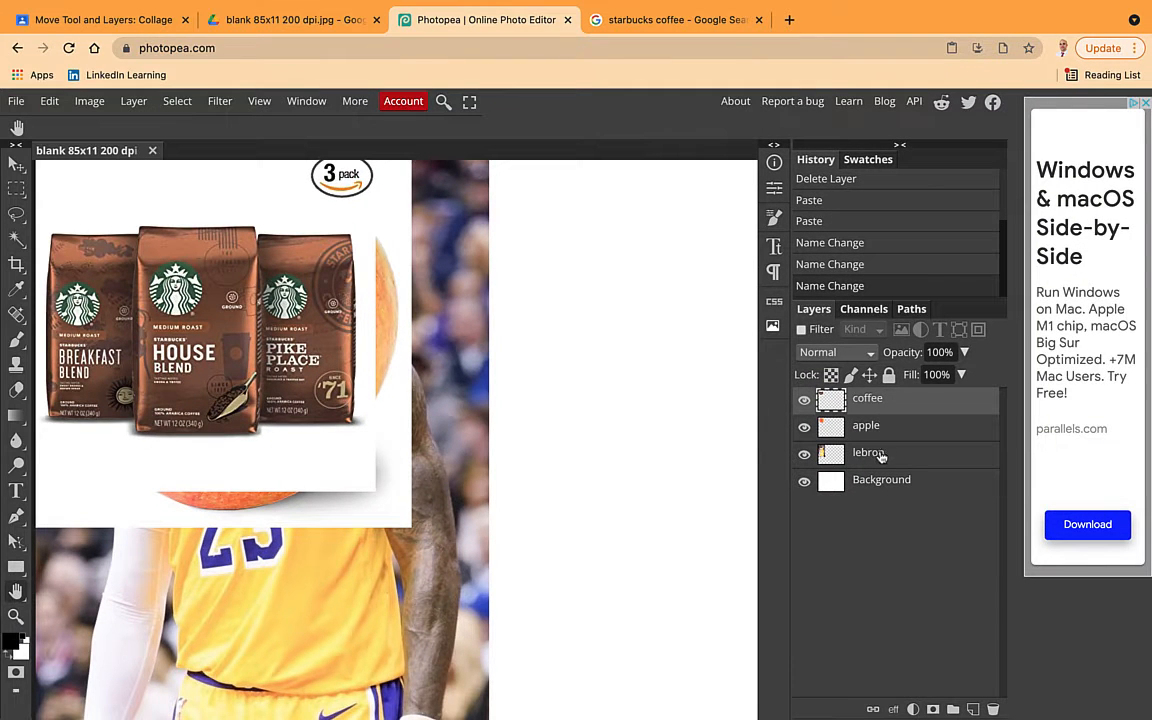
# Bring the lebron layer to the top of the layer stack and enable Auto-Select for the Move tool.
pyautogui.click(880, 454)
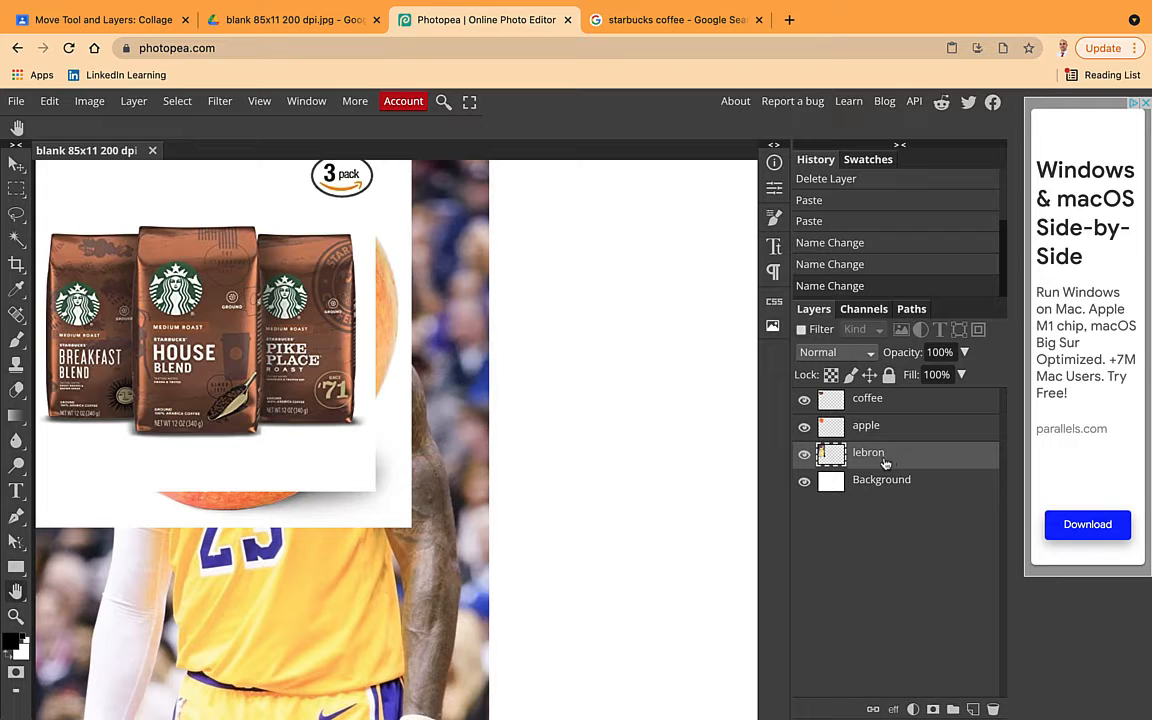
pyautogui.moveTo(885, 463); pyautogui.dragTo(884, 404)
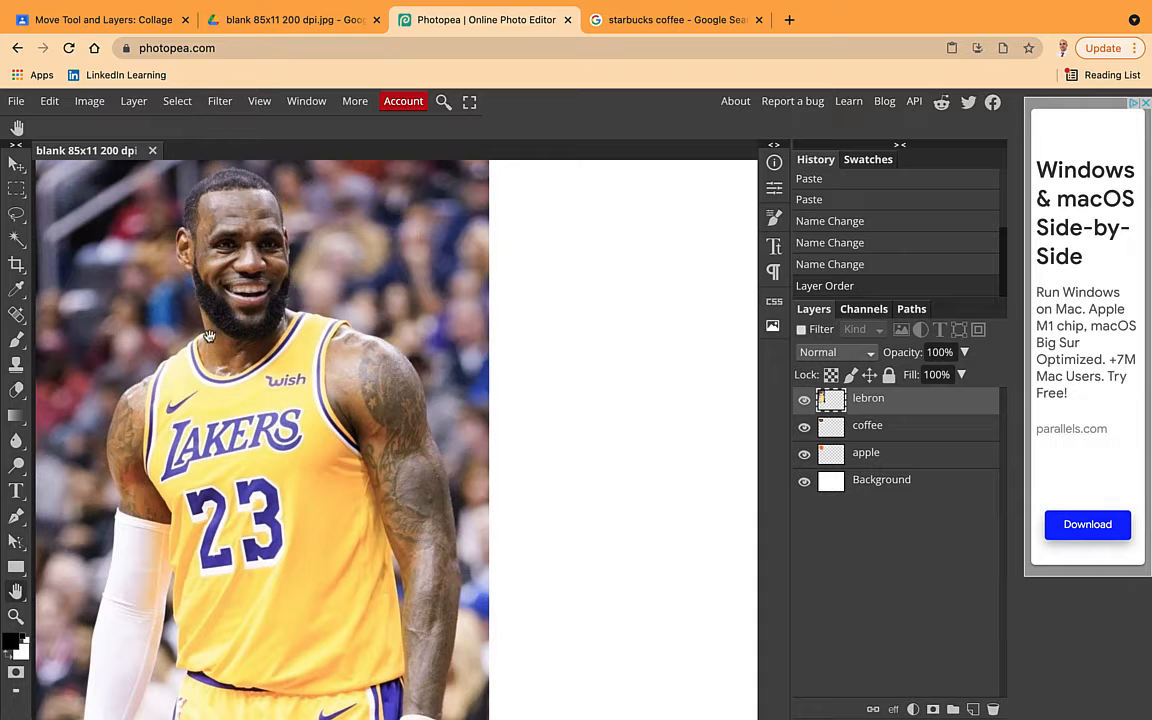
pyautogui.click(18, 166)
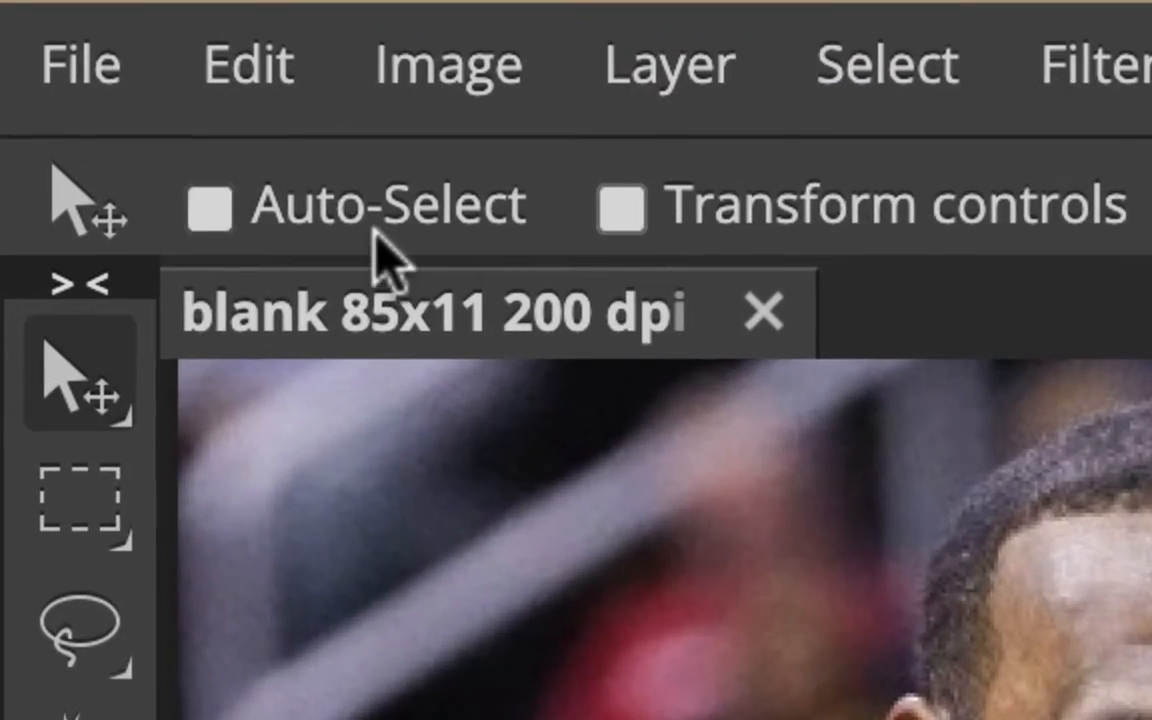
pyautogui.click(332, 211)
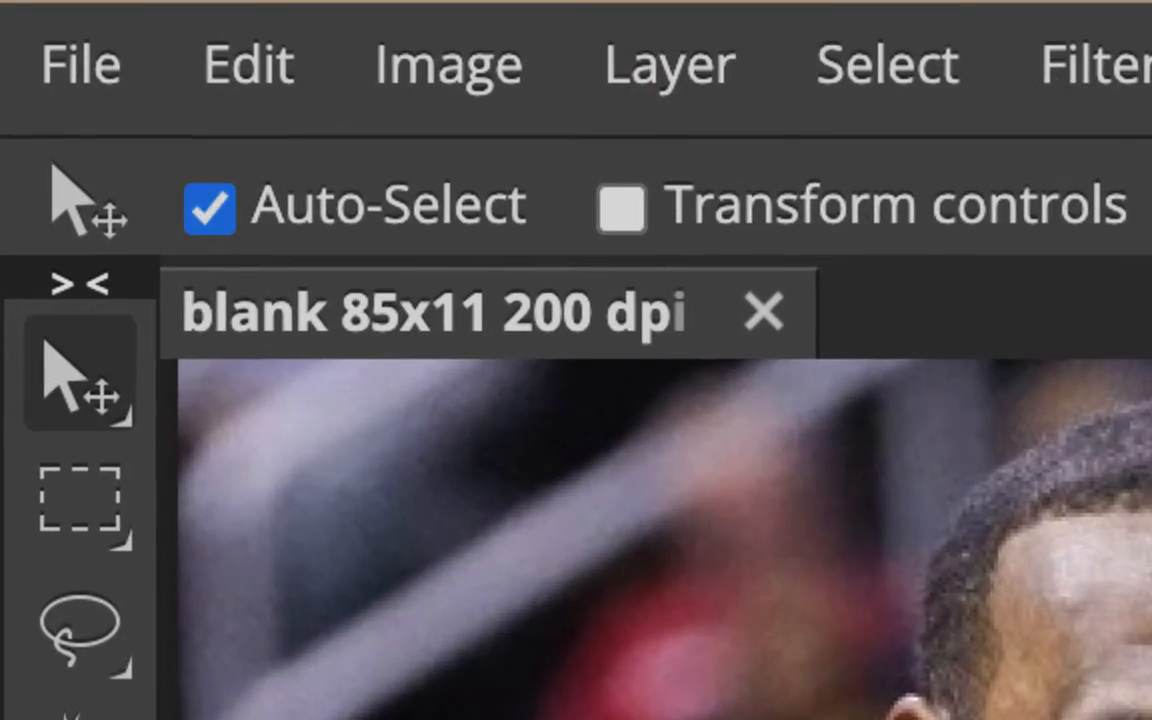
# Try moving the LeBron photo aside and the coffee image downward, then bring the LeBron photo back over the other images.
pyautogui.moveTo(700, 680); pyautogui.dragTo(493, 365)
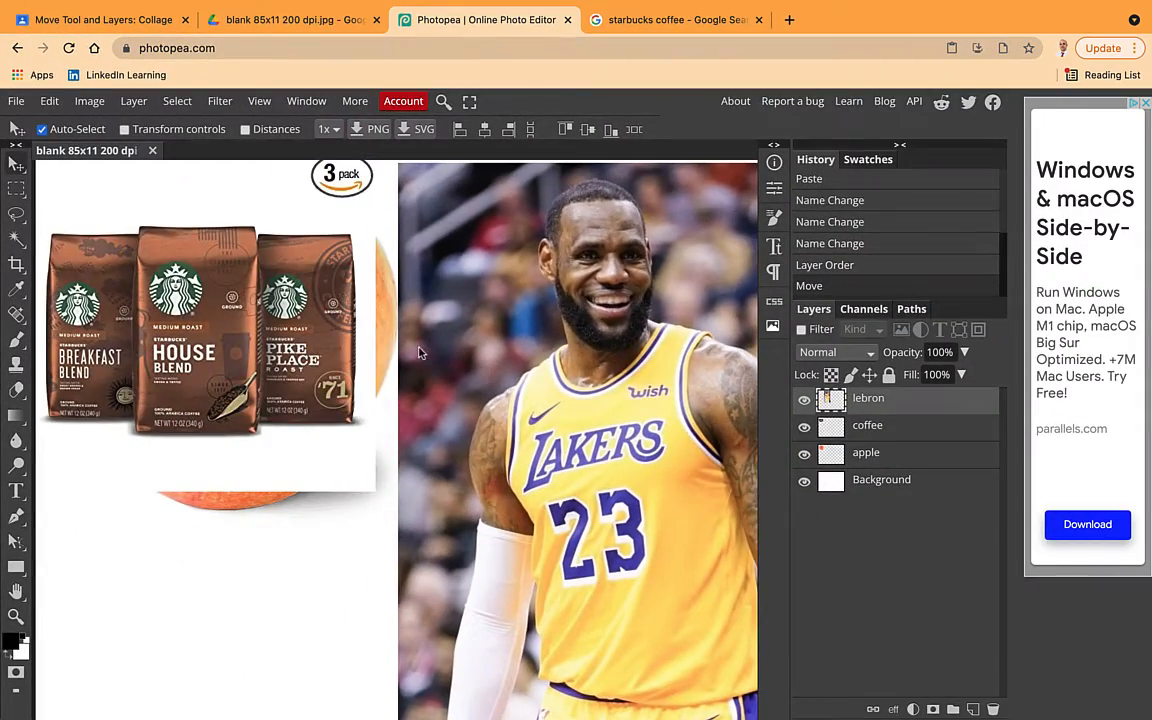
pyautogui.moveTo(311, 322); pyautogui.dragTo(326, 592)
pyautogui.moveTo(621, 473); pyautogui.dragTo(251, 463)
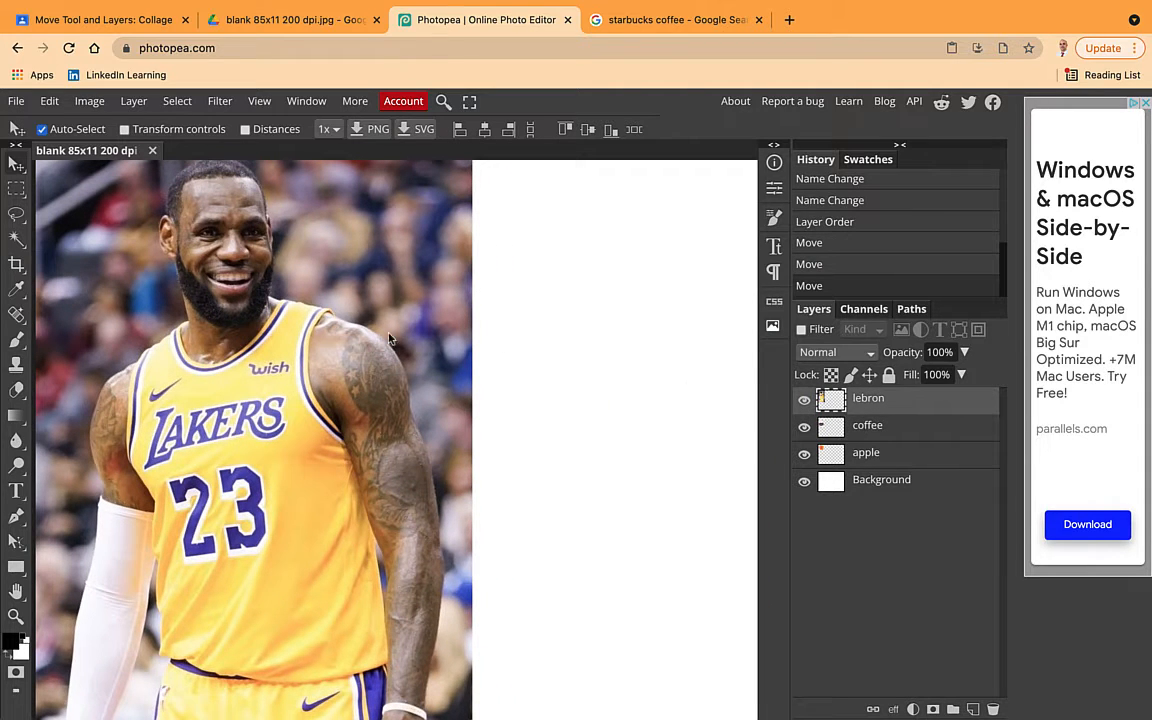
pyautogui.moveTo(282, 337); pyautogui.dragTo(305, 341)
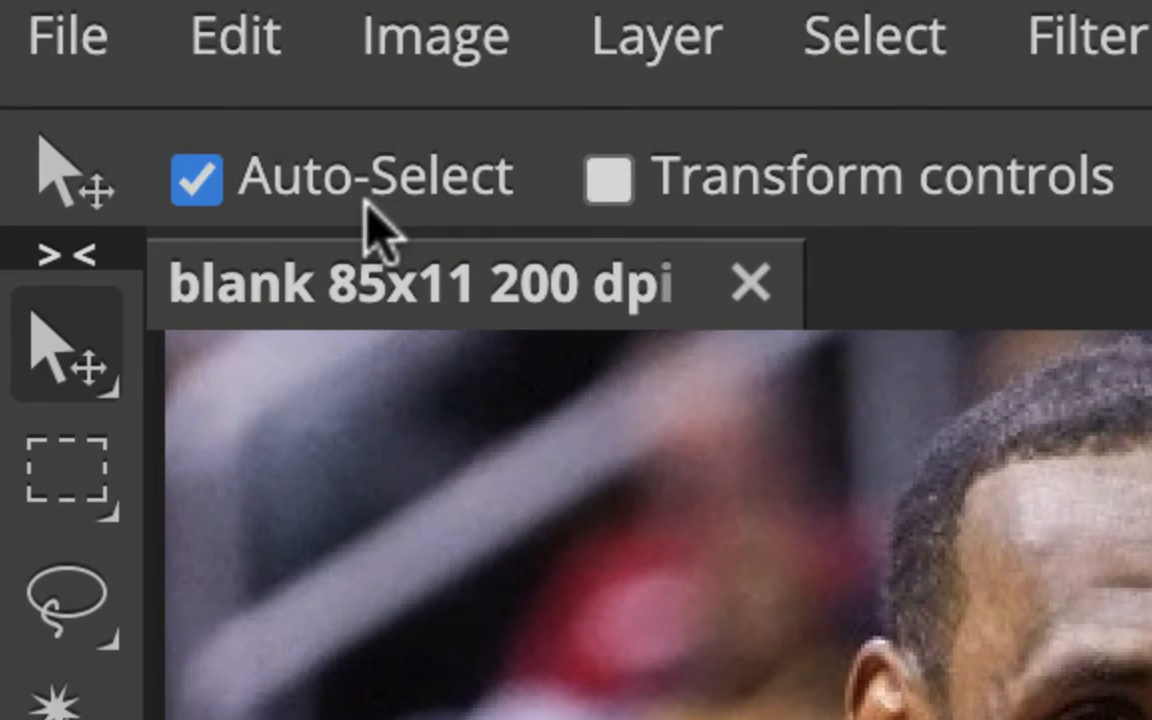
# With Auto-Select on, move the LeBron photo toward the right of the canvas and place the coffee bags below the apple.
pyautogui.click(85, 134)
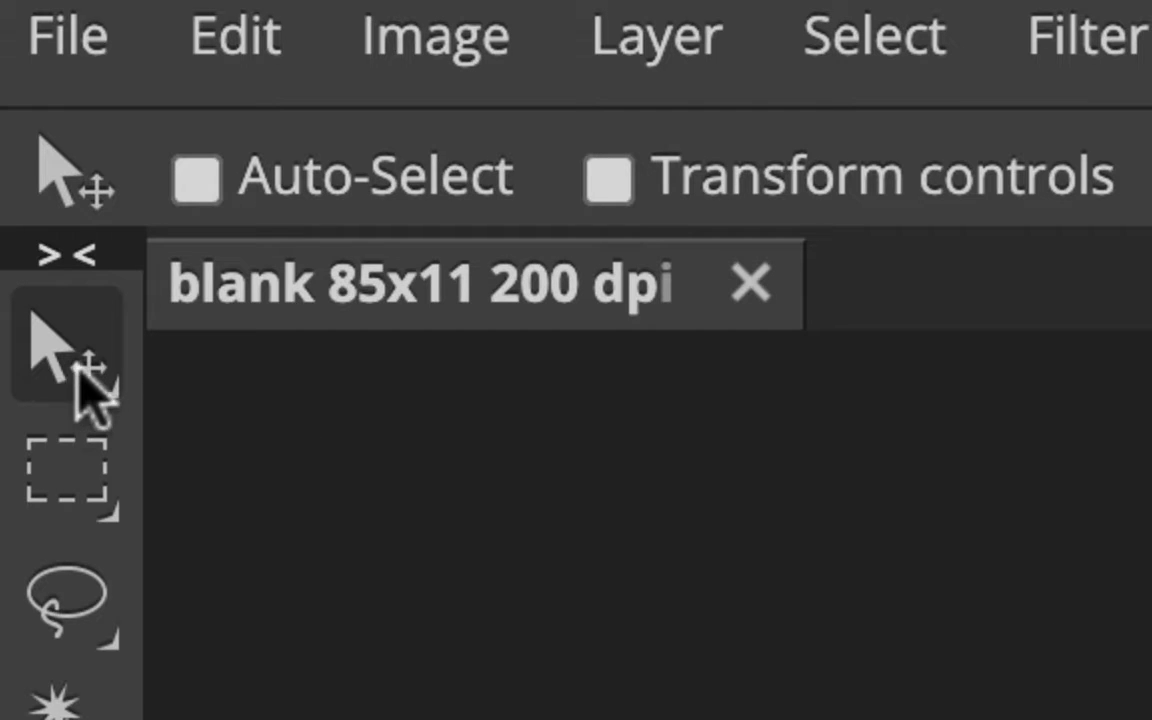
pyautogui.click(300, 200)
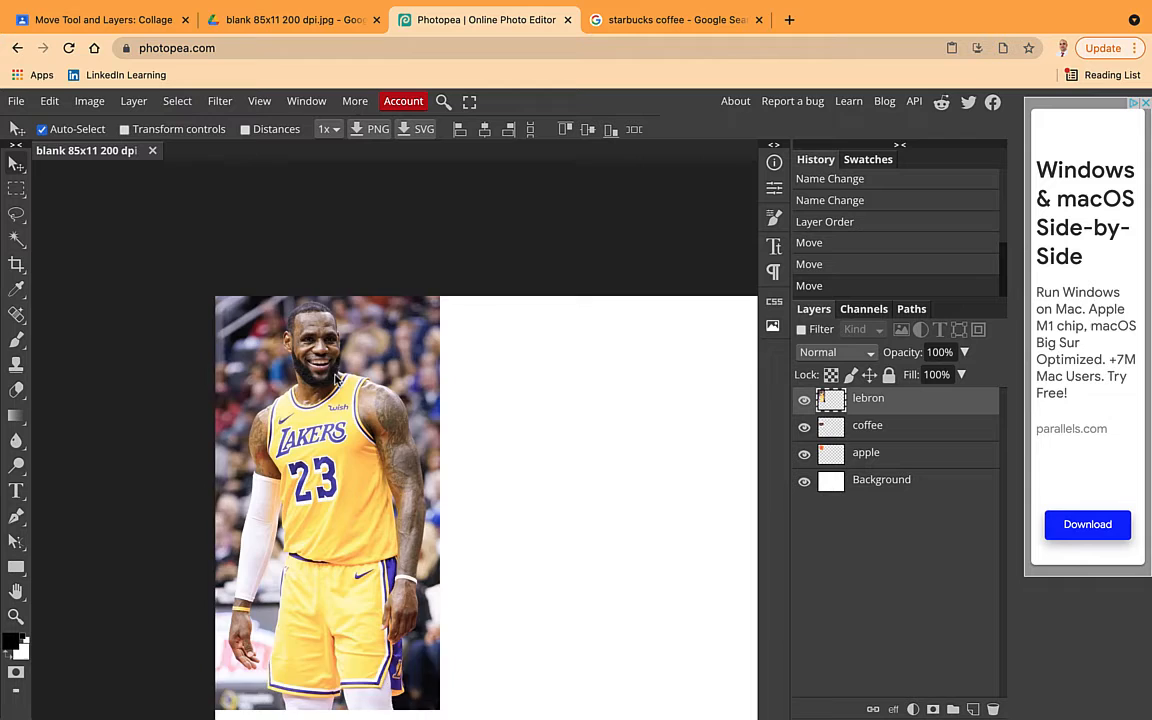
pyautogui.moveTo(337, 378); pyautogui.dragTo(653, 383)
pyautogui.moveTo(303, 469); pyautogui.dragTo(394, 584)
pyautogui.moveTo(315, 370); pyautogui.dragTo(321, 395)
pyautogui.moveTo(397, 640); pyautogui.dragTo(308, 608)
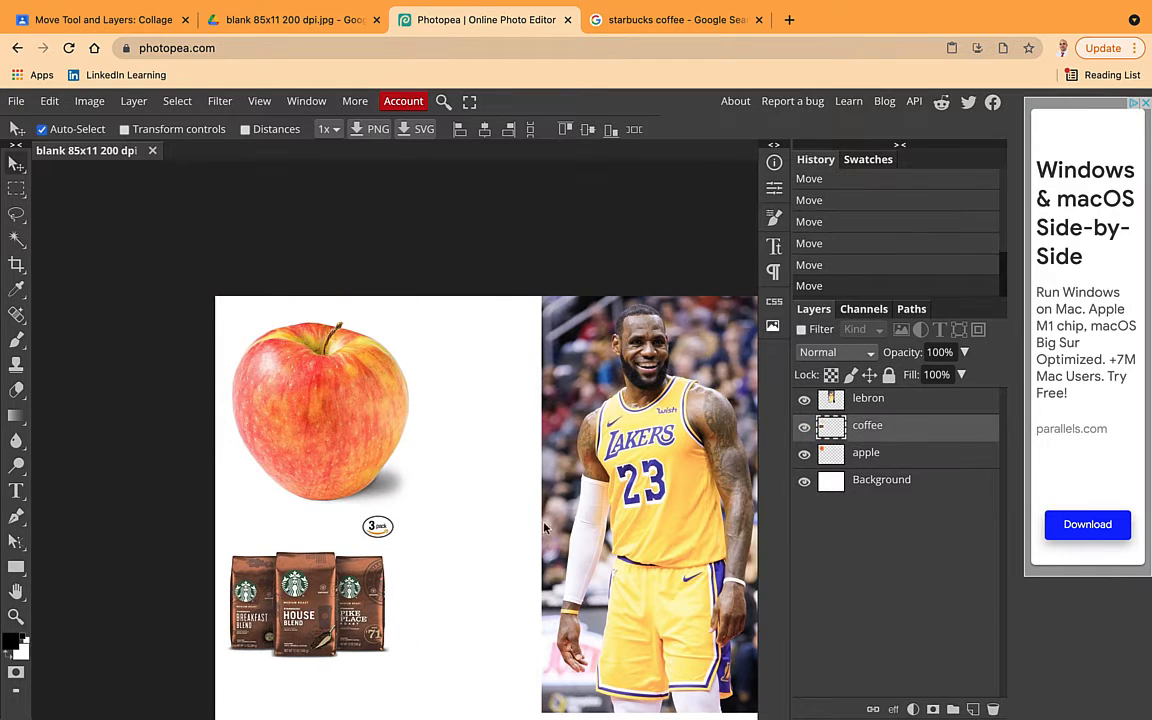
# Move the LeBron photo closer to the apple and coffee bags, leaving white canvas on its far side.
pyautogui.moveTo(548, 475); pyautogui.dragTo(450, 488)
pyautogui.moveTo(496, 541); pyautogui.dragTo(496, 541)
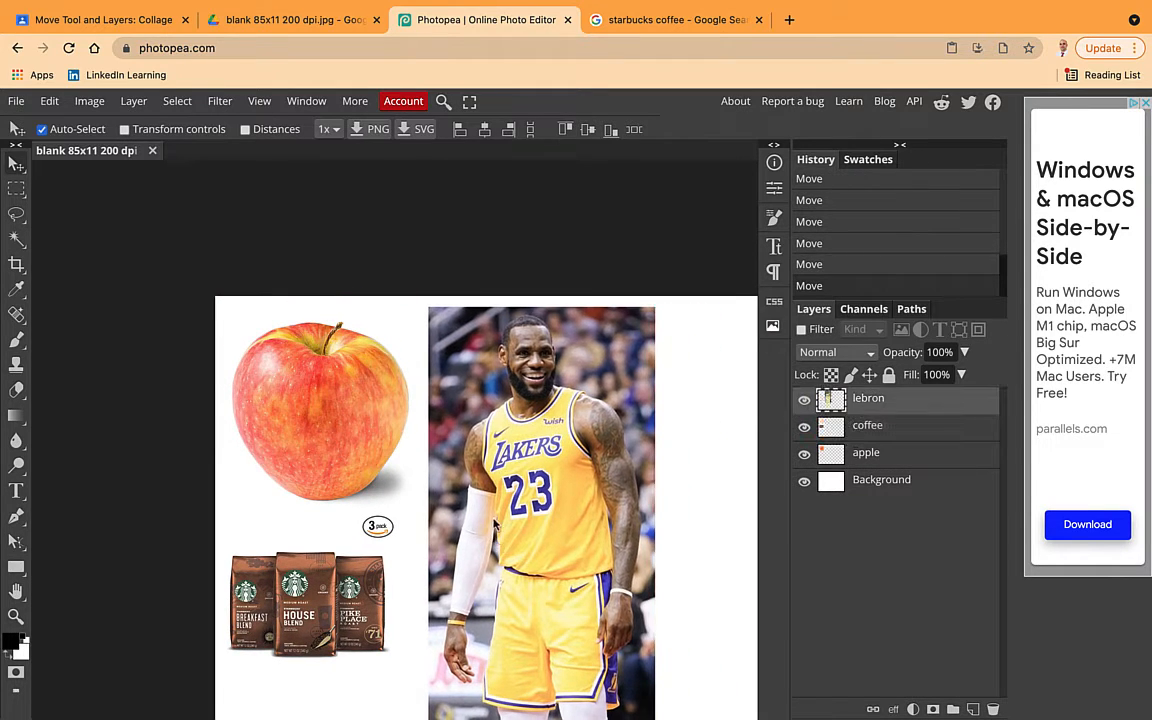
pyautogui.scroll(-2, 505, 503)
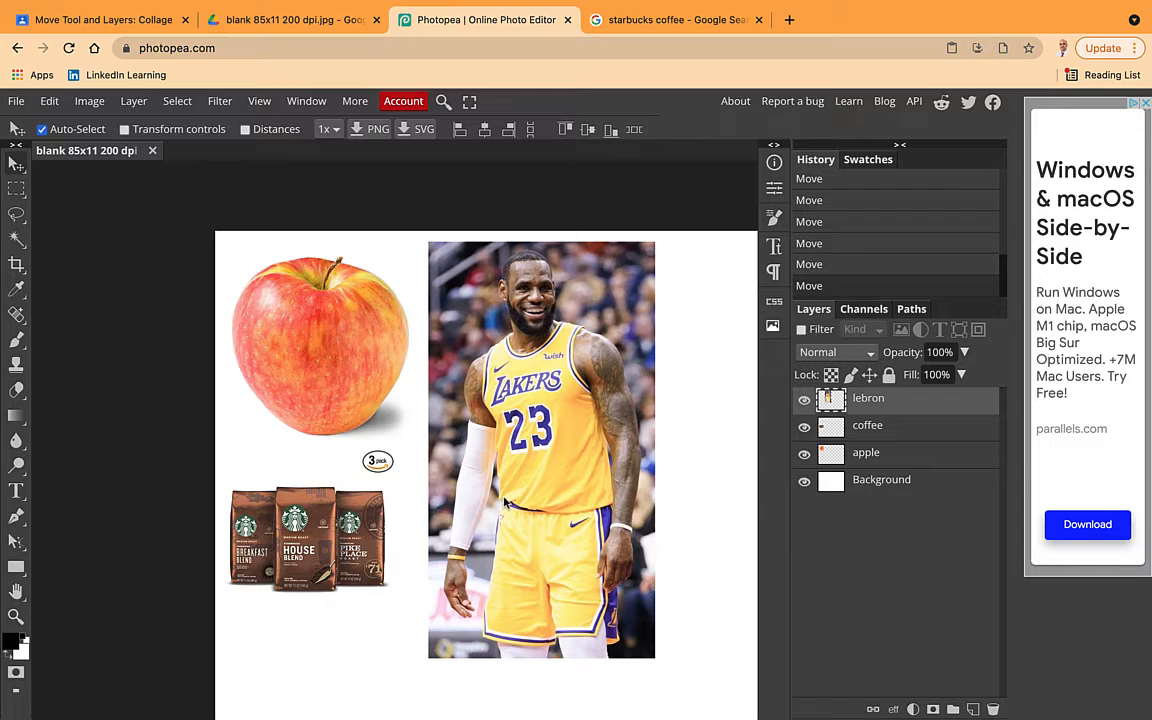
pyautogui.press('alt+super+t')
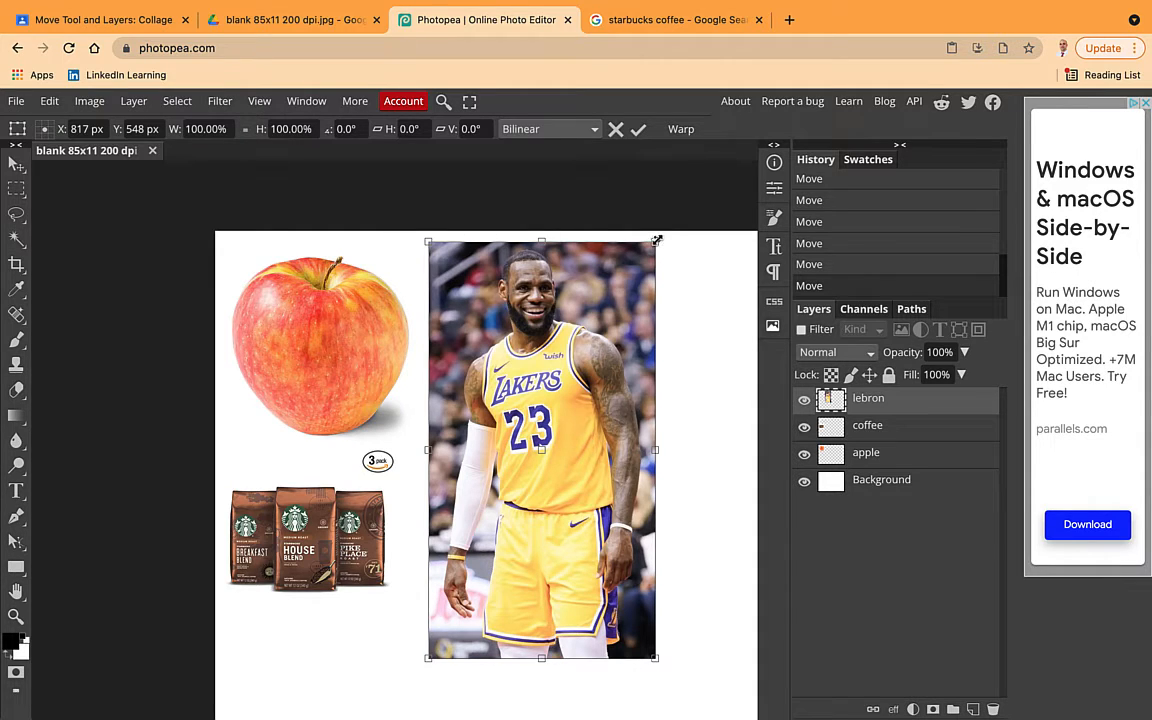
pyautogui.moveTo(657, 241); pyautogui.dragTo(771, 540)
pyautogui.moveTo(788, 496); pyautogui.dragTo(600, 365)
pyautogui.press('Escape')
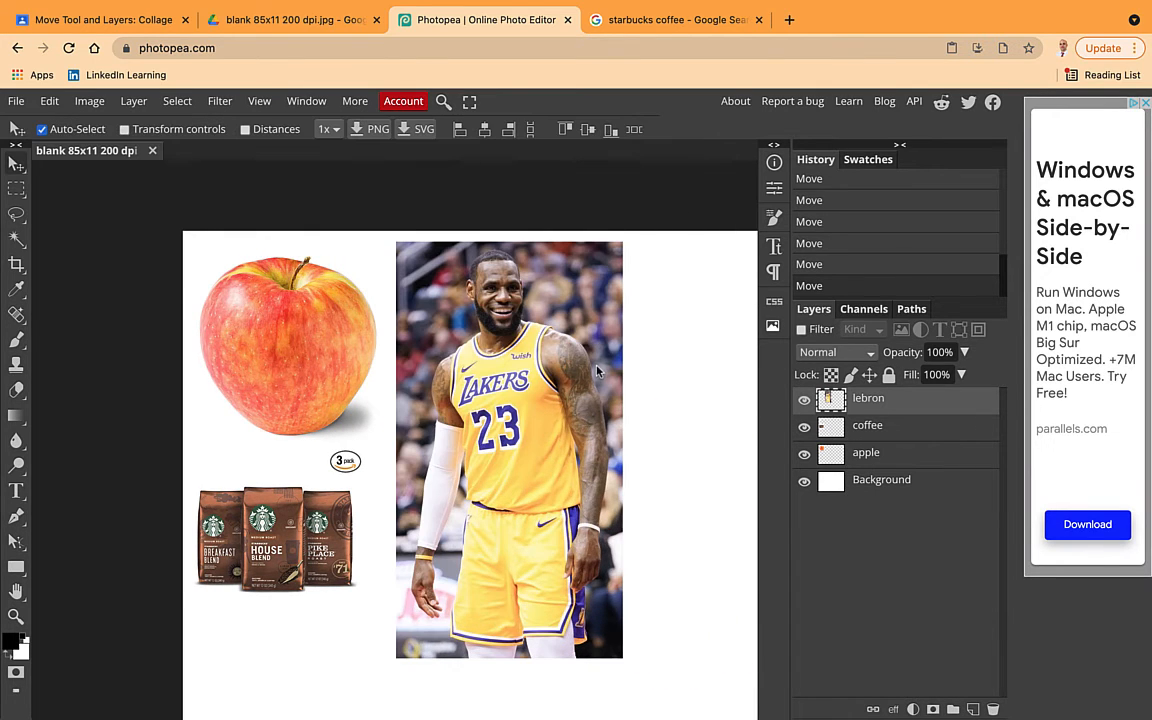
# Scale the LeBron photo down proportionally to about 79% with Free Transform and apply it.
pyautogui.hotkey('ctrl', 't')
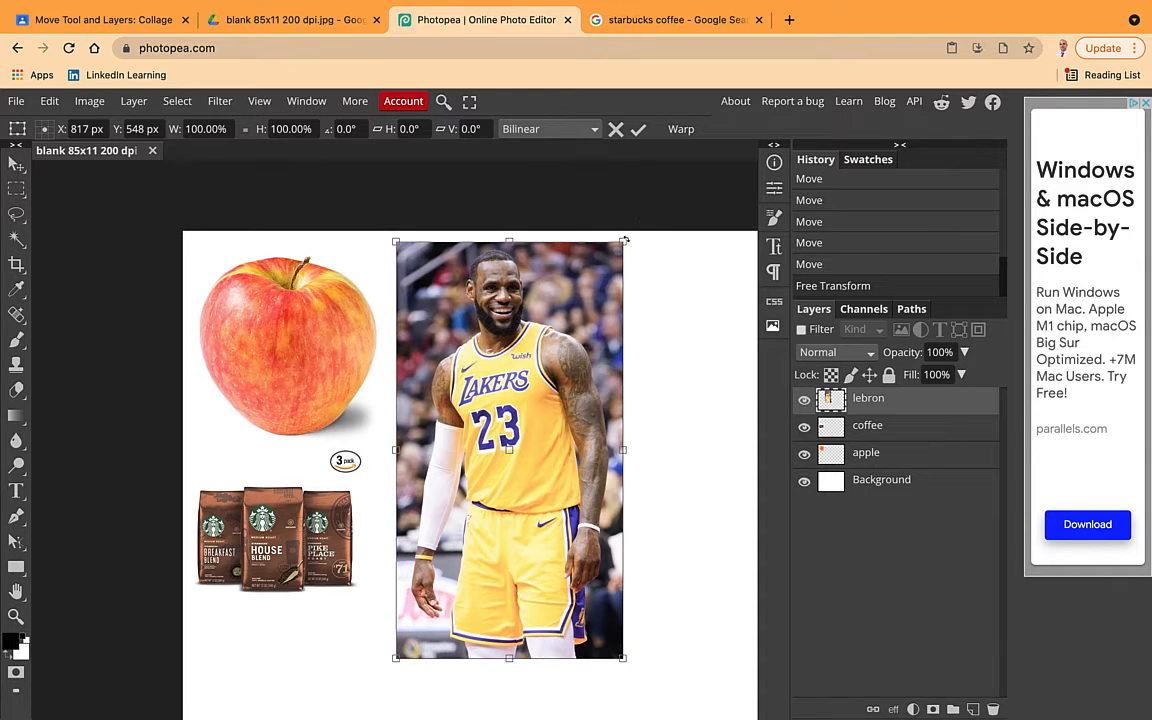
pyautogui.moveTo(623, 243); pyautogui.dragTo(576, 329)
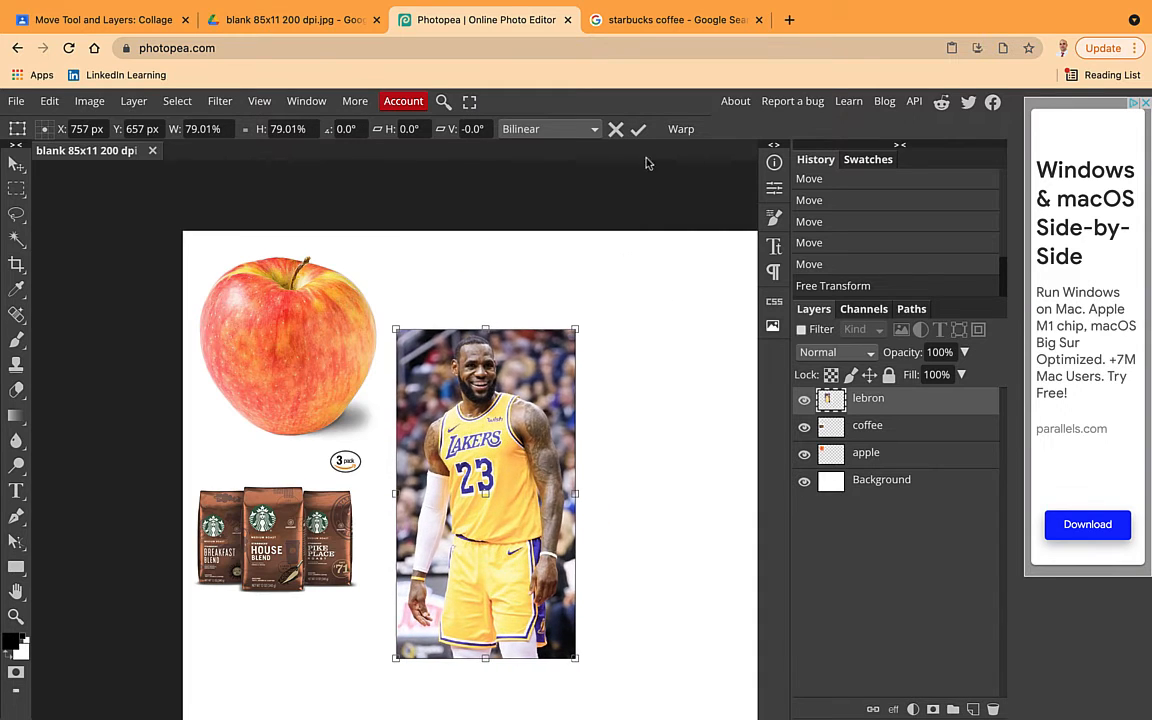
pyautogui.click(638, 129)
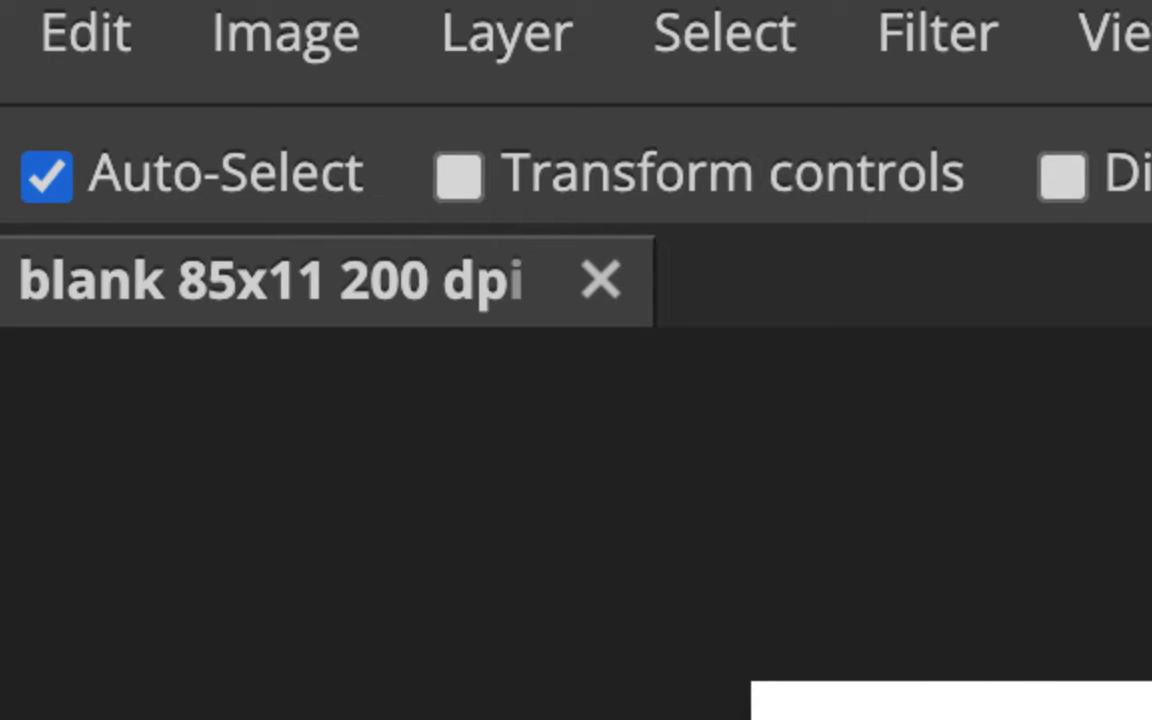
# Enable Transform controls for the Move tool and move the LeBron photo up beside the apple.
pyautogui.click(460, 178)
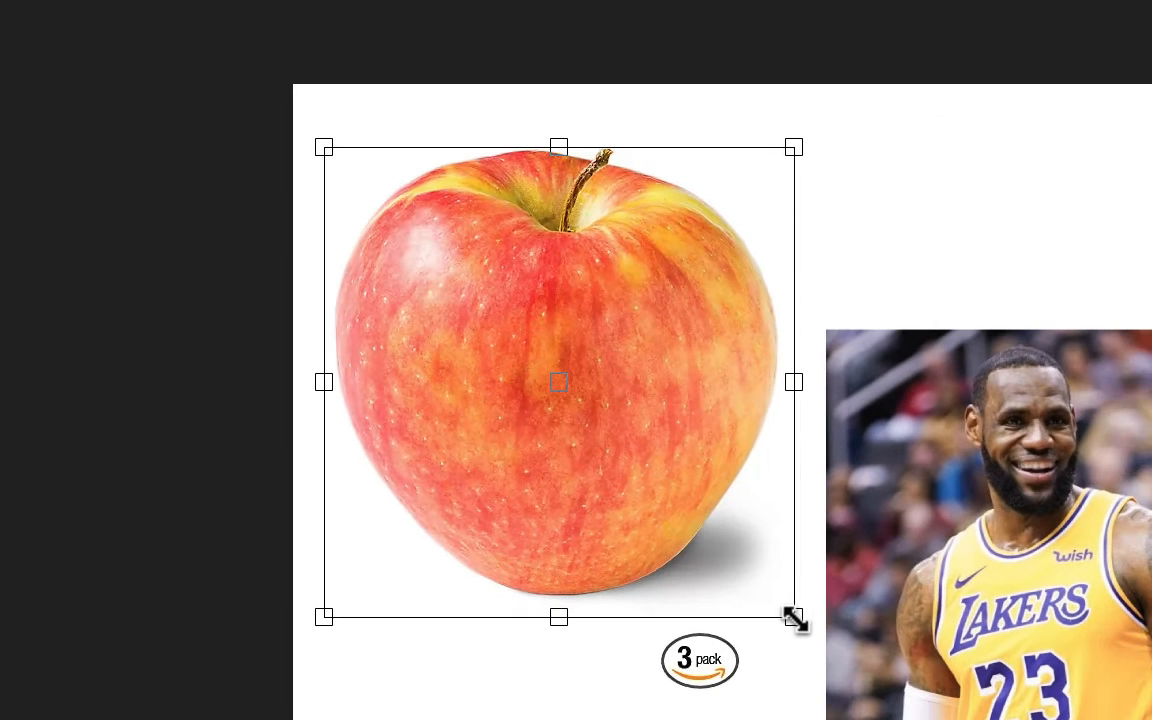
pyautogui.click(705, 715)
pyautogui.click(1003, 668)
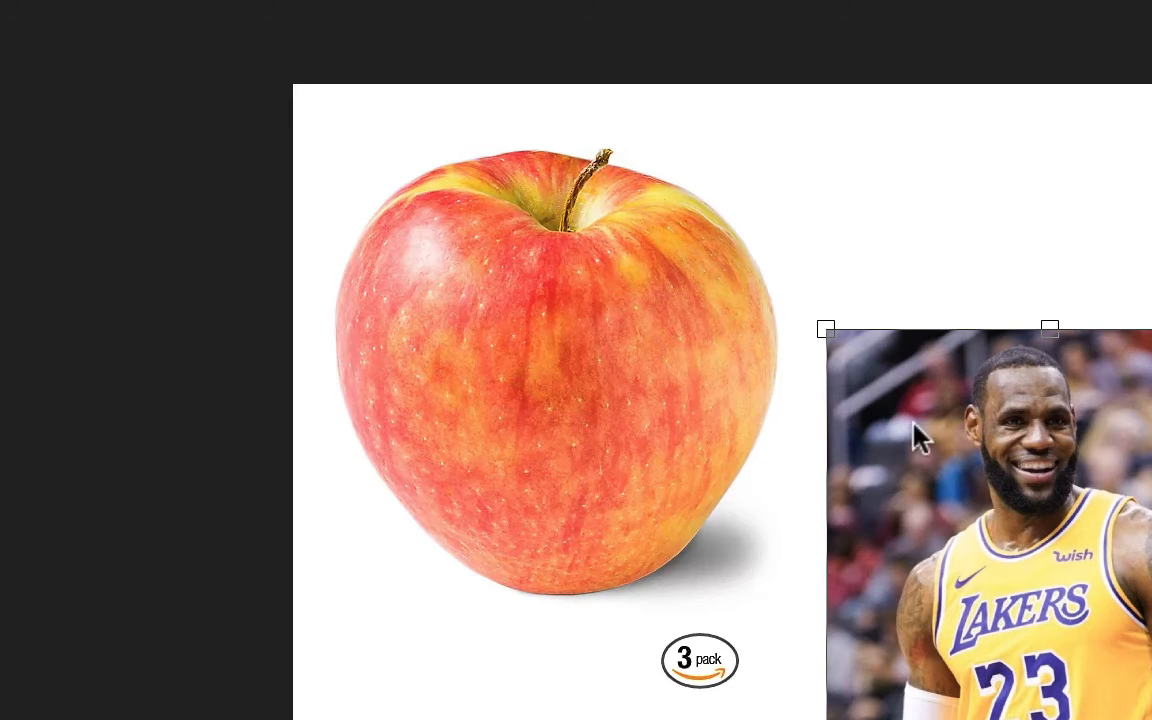
pyautogui.moveTo(921, 437); pyautogui.dragTo(900, 231)
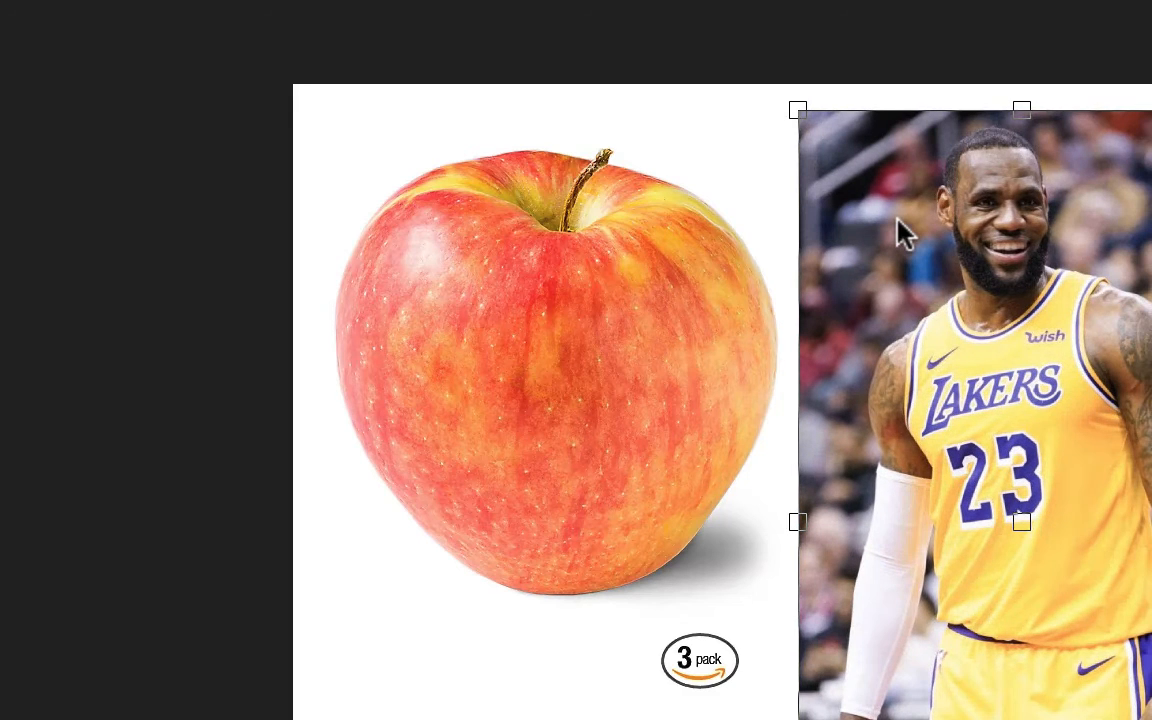
# Try resizing the apple from its corner, and move the coffee bags further down below the apple.
pyautogui.click(598, 276)
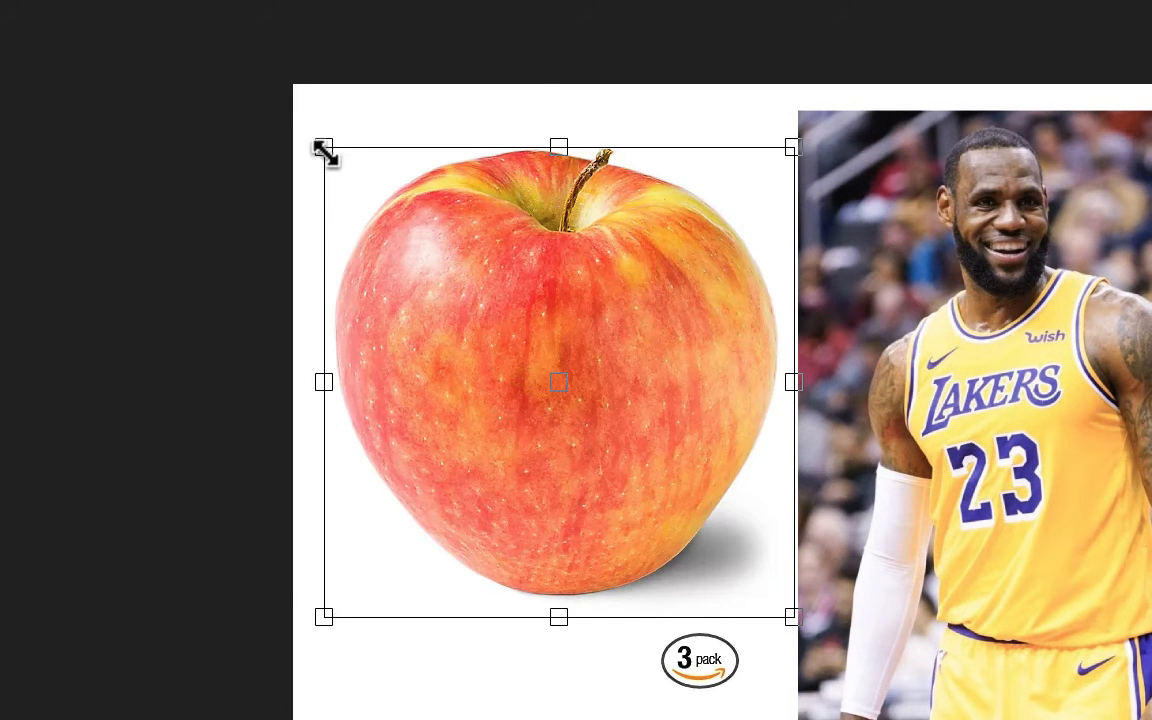
pyautogui.moveTo(325, 152)
pyautogui.mouseDown()
pyautogui.moveTo(419, 224)
pyautogui.moveTo(548, 360)
pyautogui.moveTo(566, 442)
pyautogui.moveTo(436, 263)
pyautogui.moveTo(309, 154)
pyautogui.moveTo(275, 103)
pyautogui.moveTo(326, 149)
pyautogui.mouseUp()
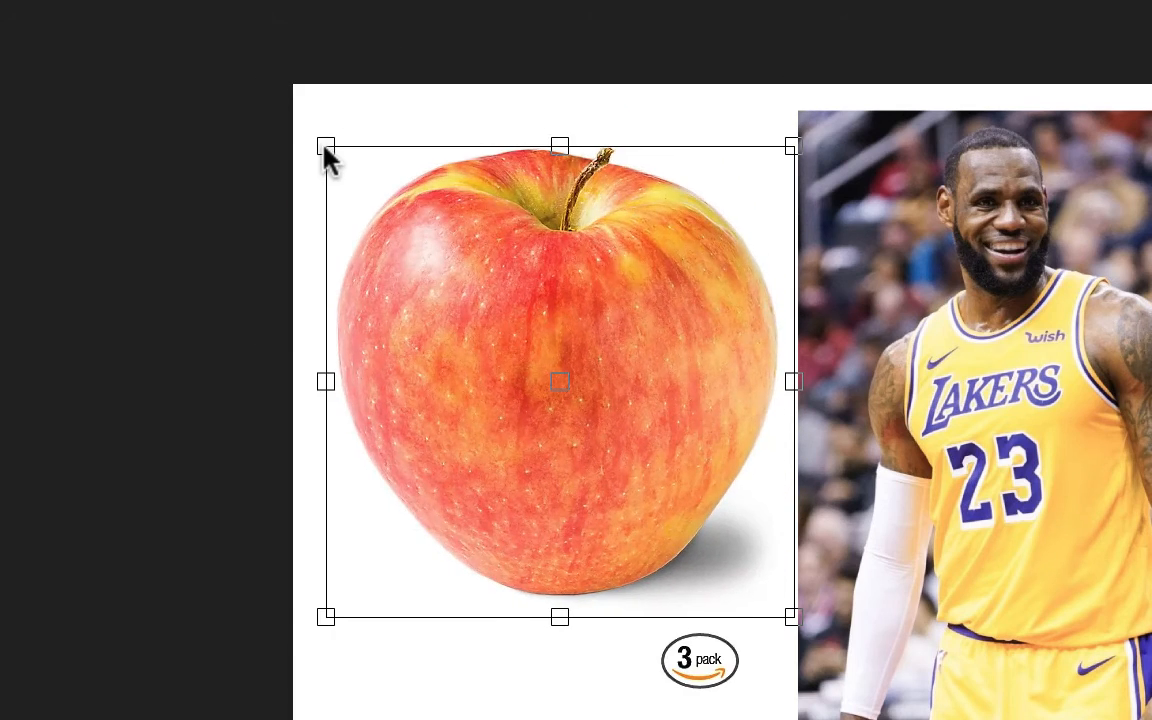
pyautogui.scroll(-5, 380, 198)
pyautogui.moveTo(573, 525); pyautogui.dragTo(568, 608)
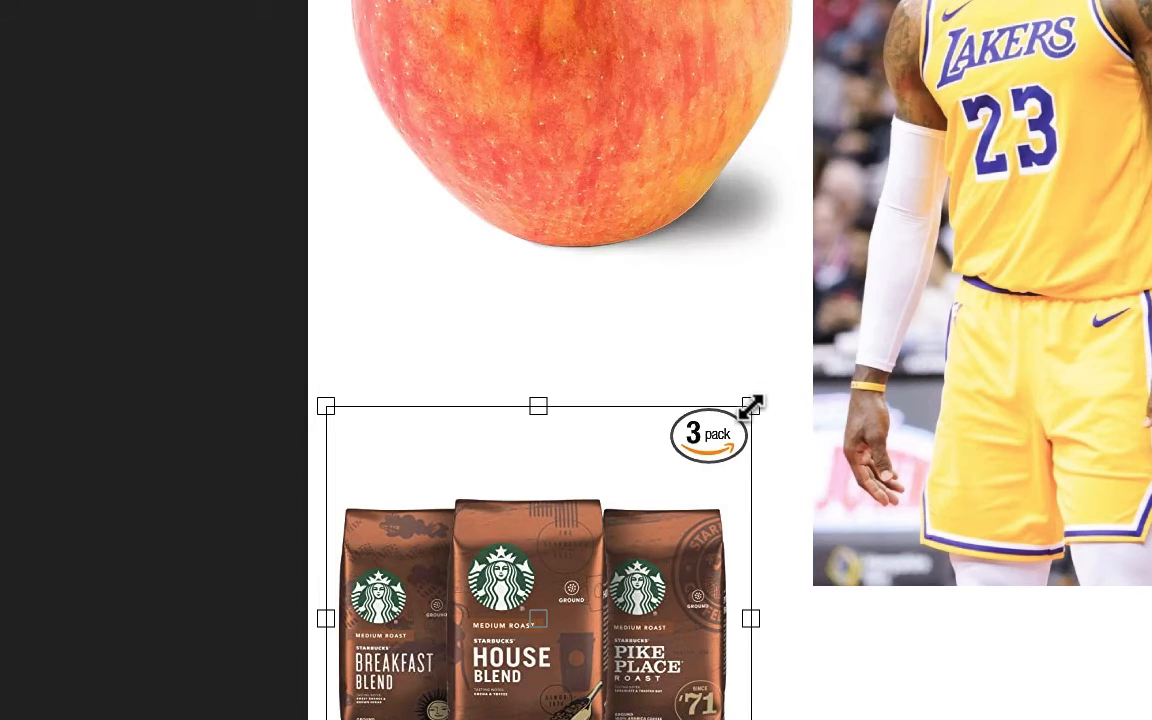
# Enlarge the coffee bags to about 207%, place them low on the canvas behind LeBron, and rotate them about 1.5°.
pyautogui.moveTo(752, 418); pyautogui.dragTo(995, 530)
pyautogui.moveTo(784, 543); pyautogui.dragTo(1084, 364)
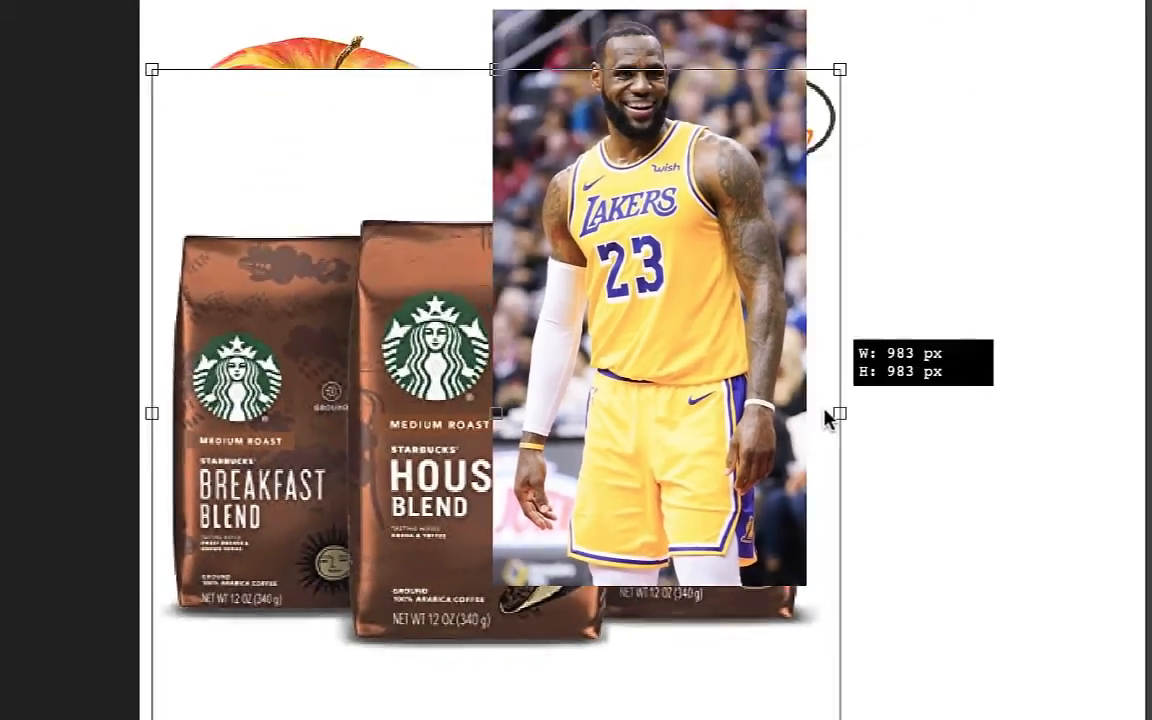
pyautogui.moveTo(826, 412); pyautogui.dragTo(748, 466)
pyautogui.moveTo(652, 188); pyautogui.dragTo(622, 361)
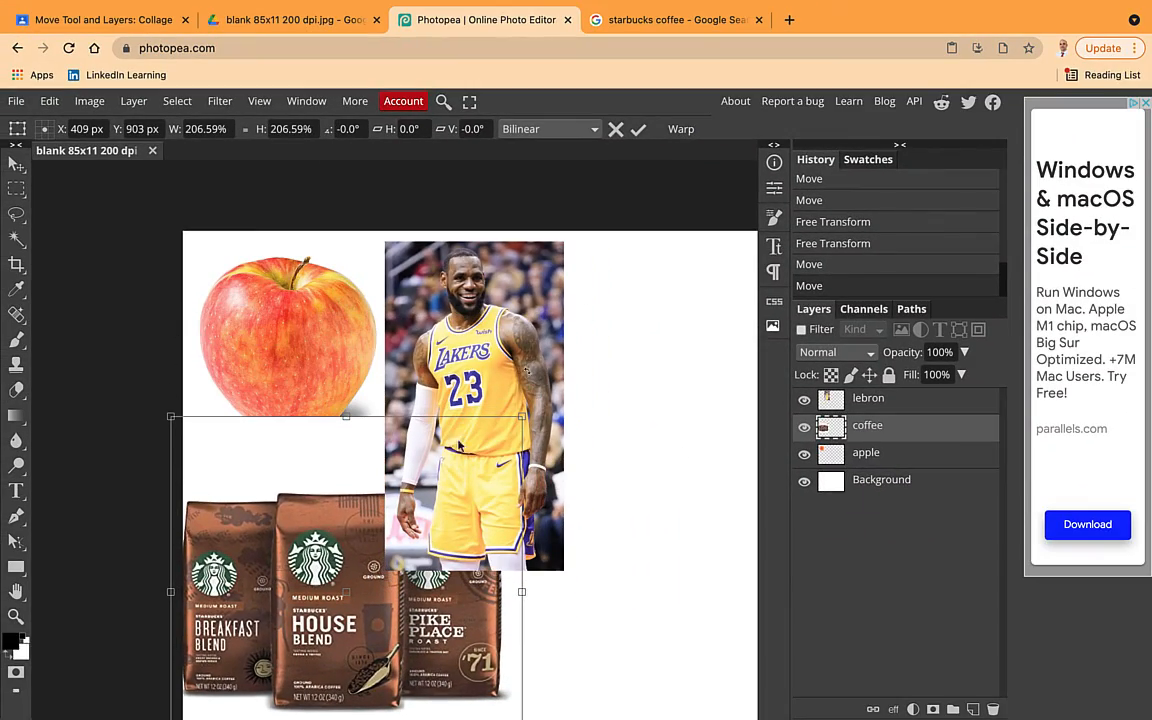
pyautogui.click(636, 133)
pyautogui.moveTo(426, 332); pyautogui.dragTo(435, 367)
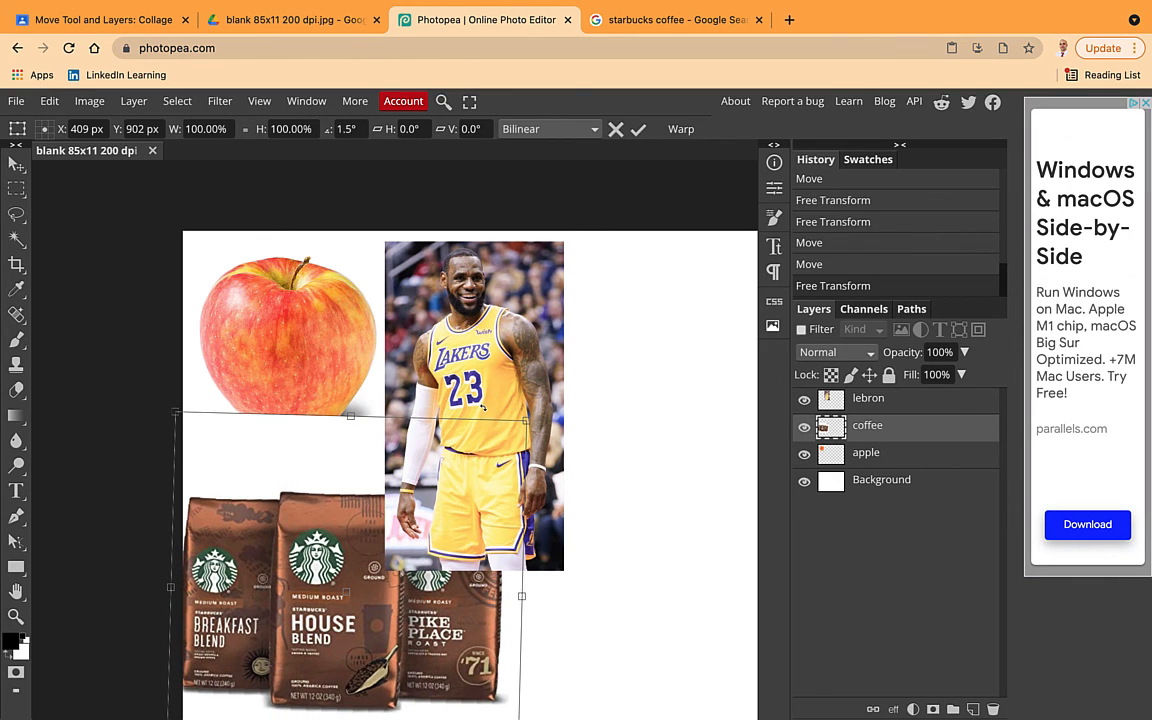
pyautogui.click(636, 130)
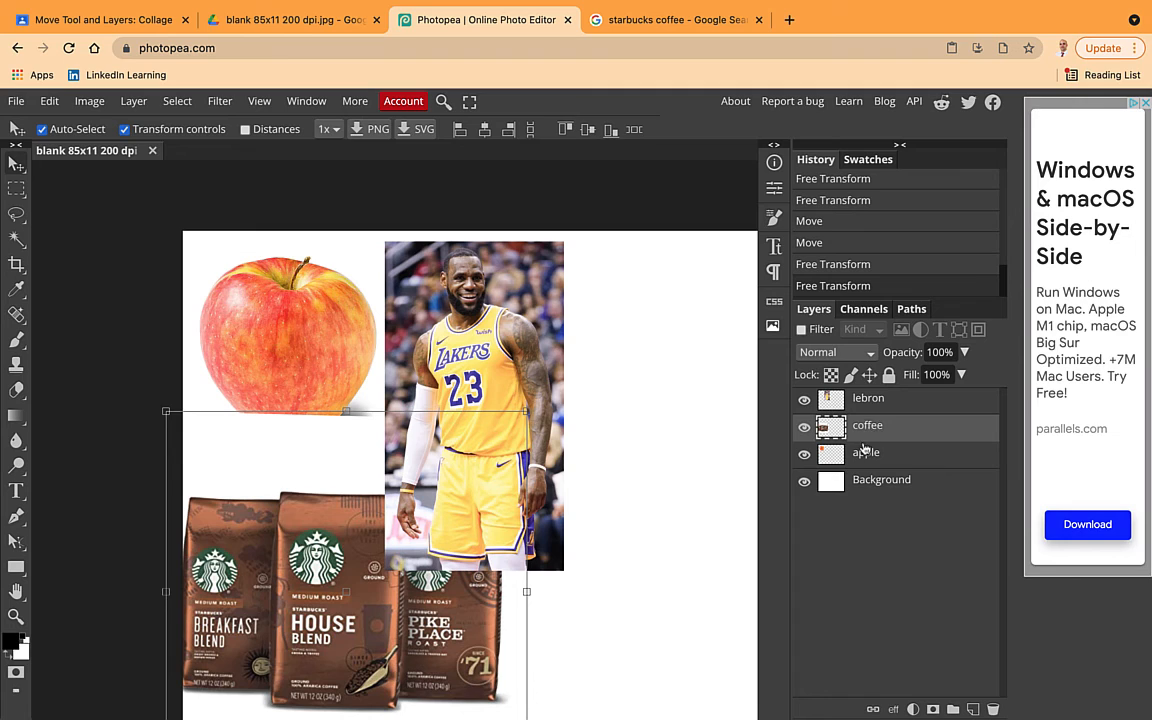
# Bring the apple layer to the top of the stack and move the apple to overlap the LeBron photo.
pyautogui.moveTo(861, 457); pyautogui.dragTo(857, 400)
pyautogui.moveTo(269, 298); pyautogui.dragTo(316, 347)
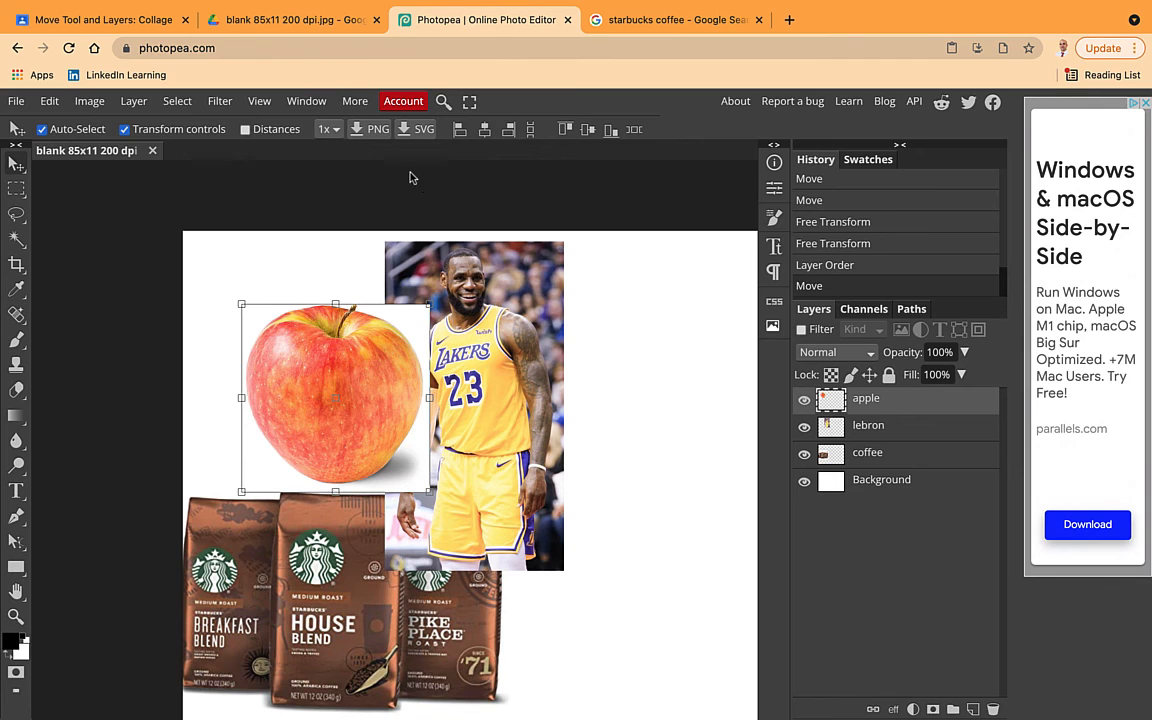
# Switch to the Google Classroom collage assignment and close the blank canvas preview to review the list of suggested visuals.
pyautogui.click(108, 24)
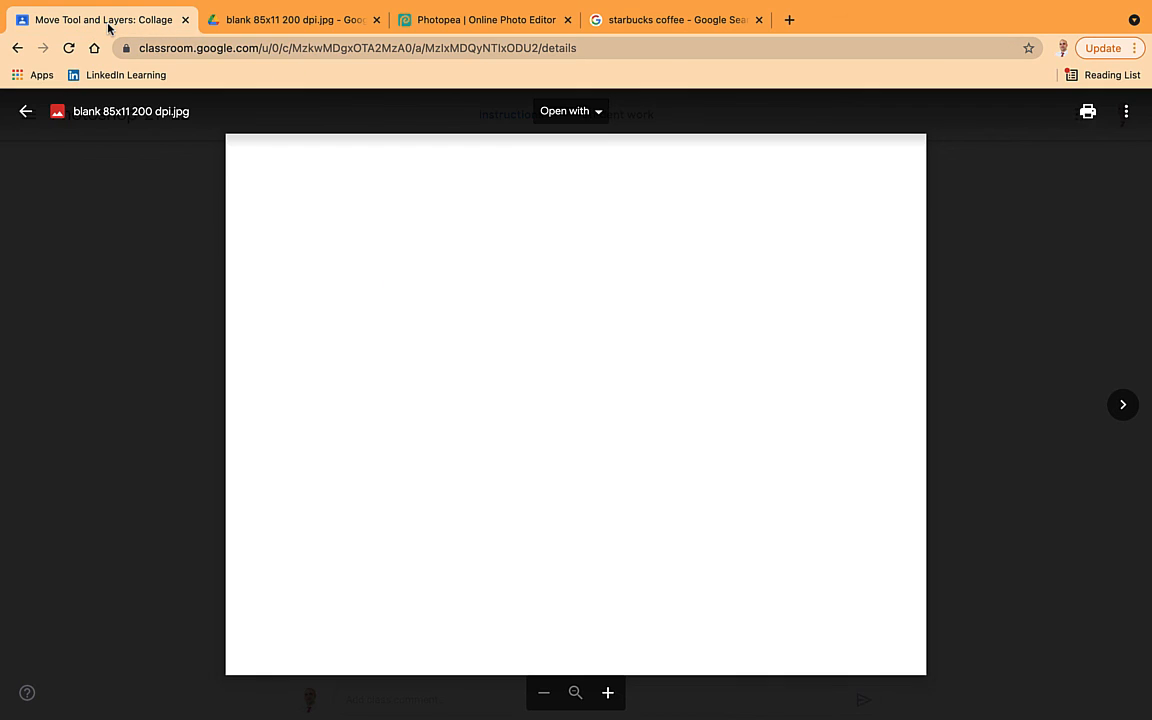
pyautogui.click(22, 114)
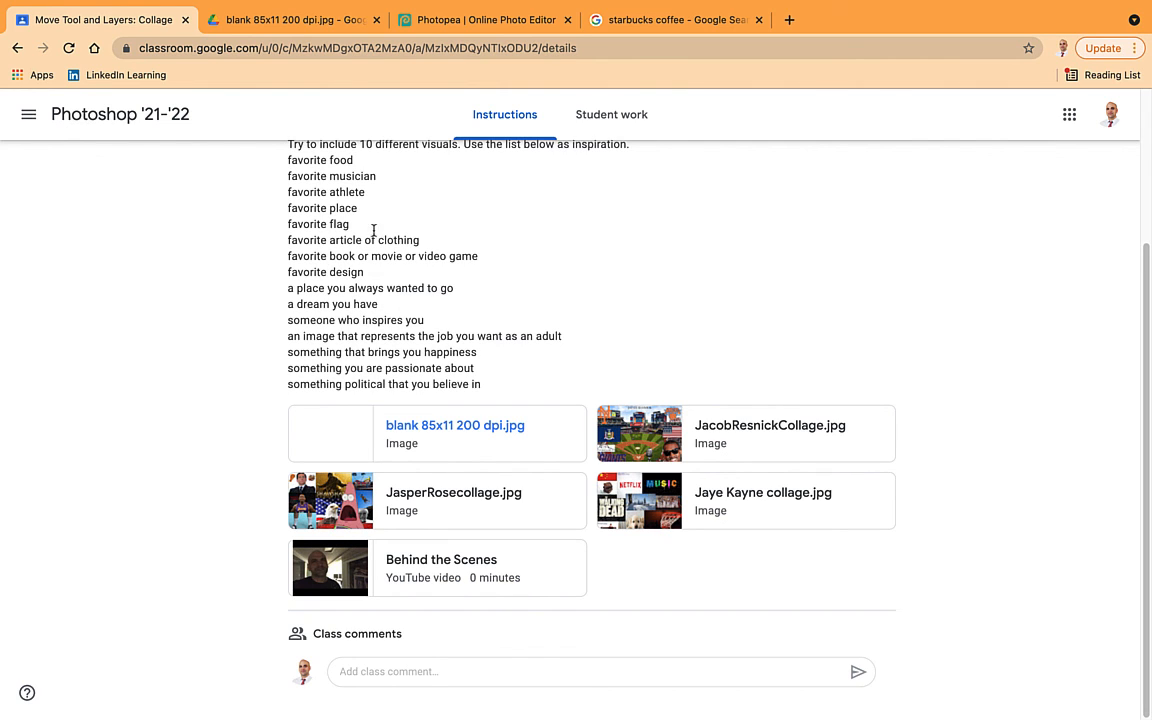
pyautogui.moveTo(576, 5)
pyautogui.click(645, 11)
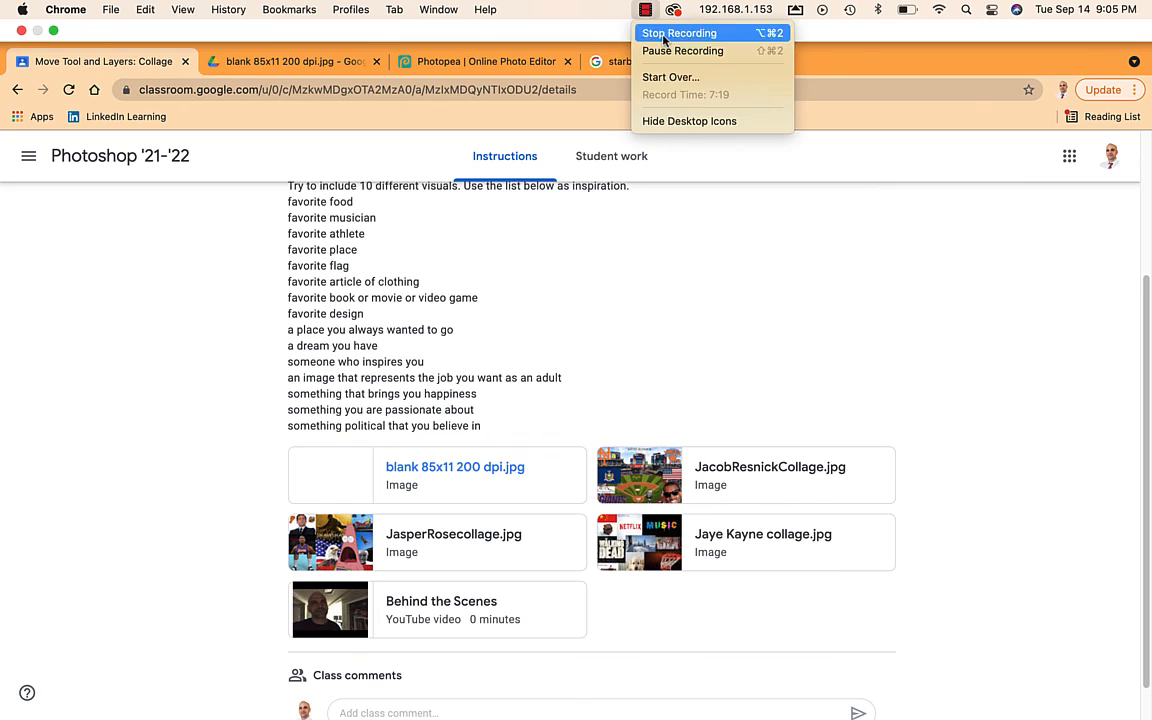